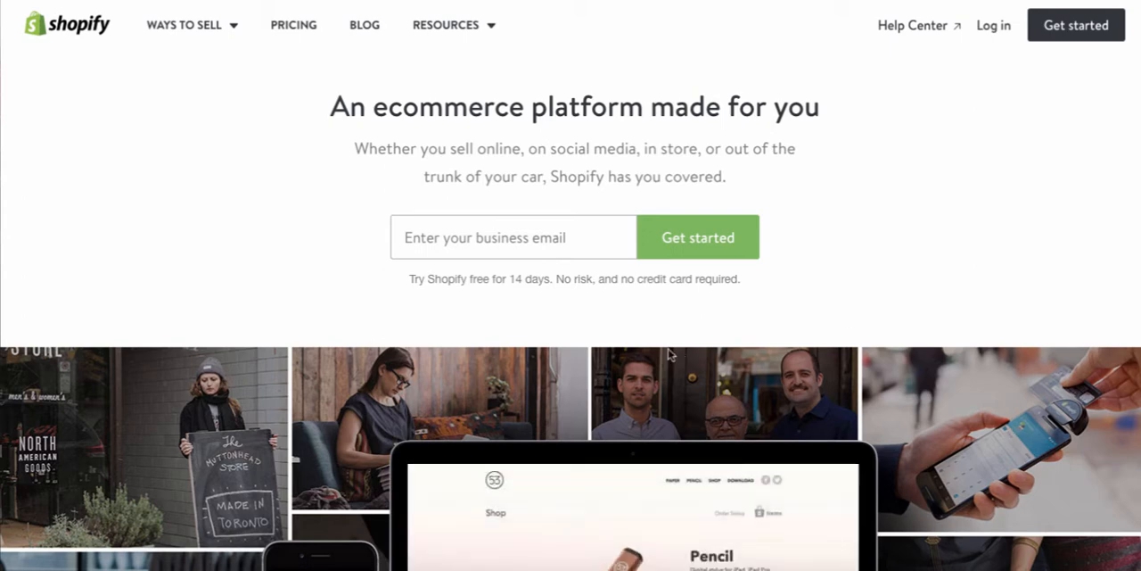
Enter the business email address and start the free 14-day Shopify trial sign-up.
{"action": "left_click", "coordinate": [516, 246]}
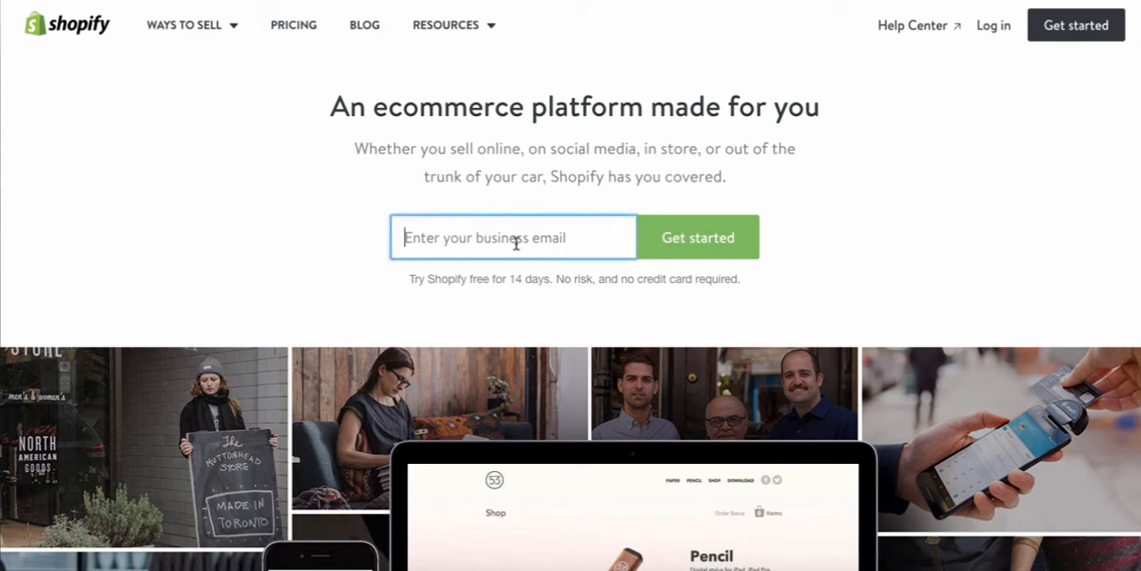
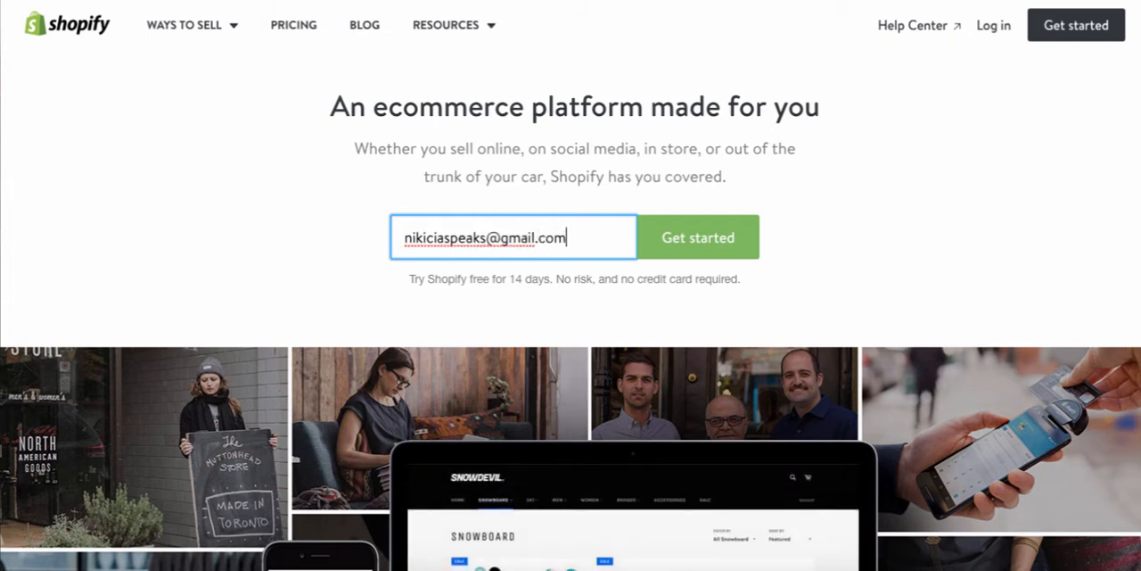
{"action": "left_click", "coordinate": [674, 236]}
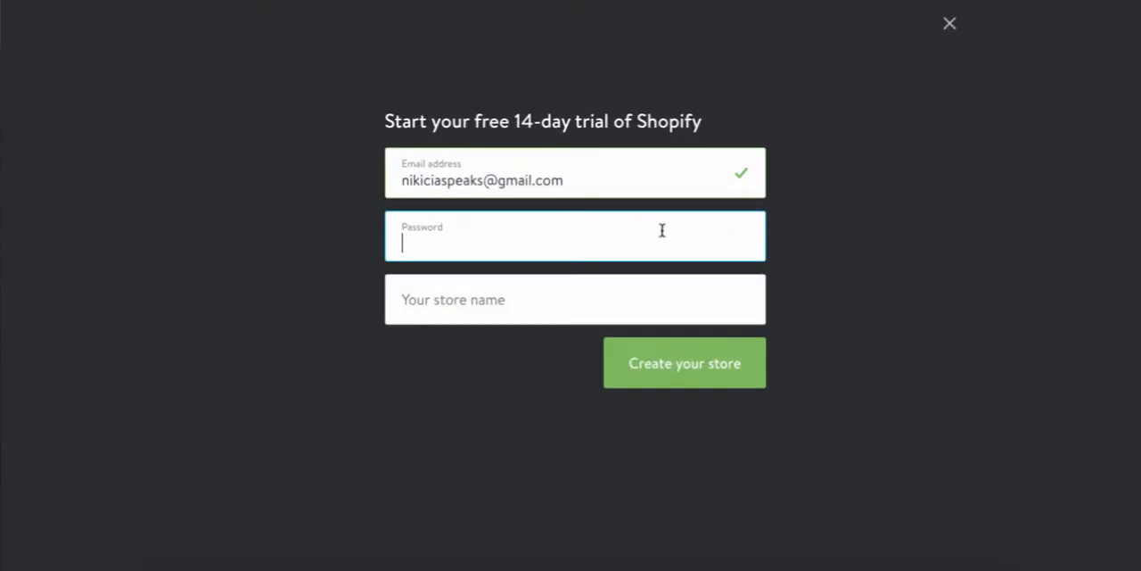
Enter the account password in the trial sign-up form.
{"action": "type", "text": "•••"}
{"action": "key", "text": "BackSpace"}
{"action": "key", "text": "BackSpace"}
{"action": "key", "text": "BackSpace"}
{"action": "type", "text": "••••••••"}
{"action": "key", "text": "BackSpace"}
{"action": "key", "text": "BackSpace"}
{"action": "key", "text": "BackSpace"}
{"action": "key", "text": "BackSpace"}
{"action": "key", "text": "BackSpace"}
{"action": "key", "text": "BackSpace"}
{"action": "key", "text": "BackSpace"}
{"action": "key", "text": "BackSpace"}
{"action": "type", "text": "••••••"}
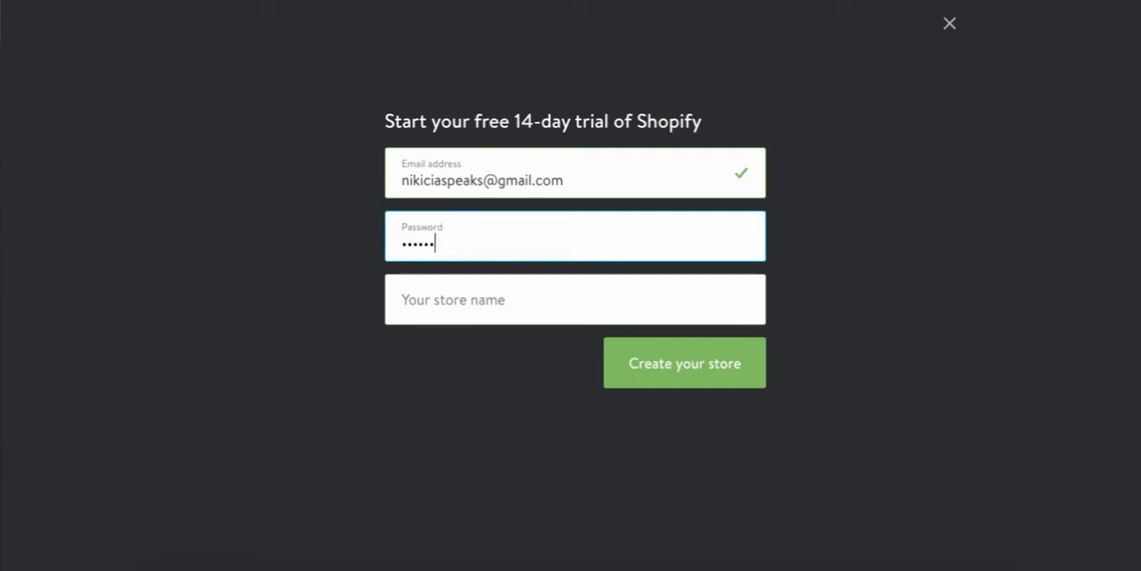
{"action": "type", "text": "••••••"}
{"action": "left_click", "coordinate": [603, 303]}
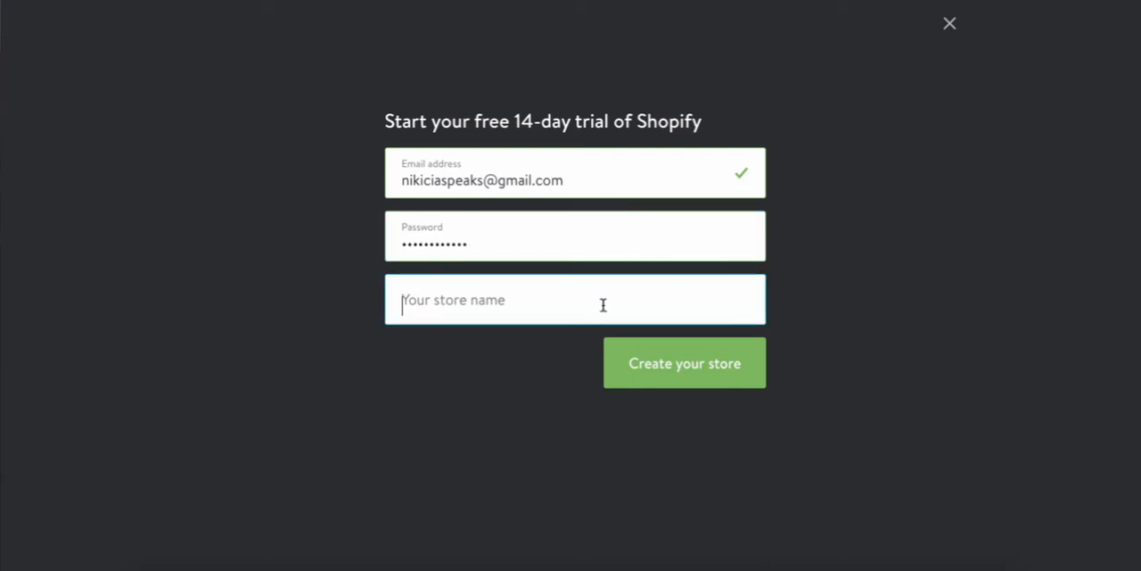
Replace the whole password entry by entering the account password again.
{"action": "left_click", "coordinate": [550, 234]}
{"action": "key", "text": "ctrl+a"}
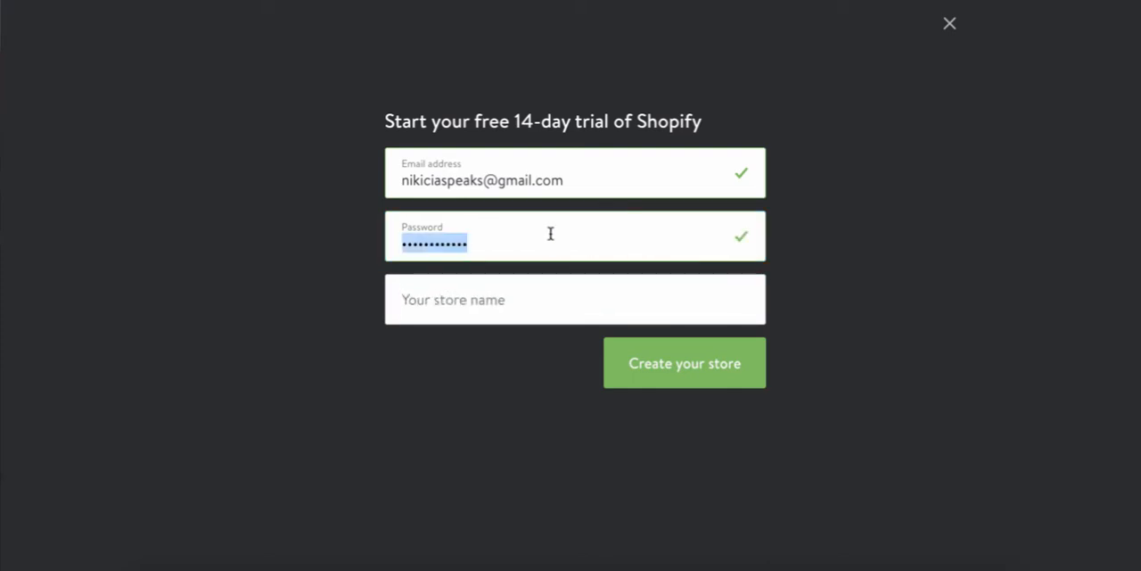
{"action": "type", "text": "••••••••••"}
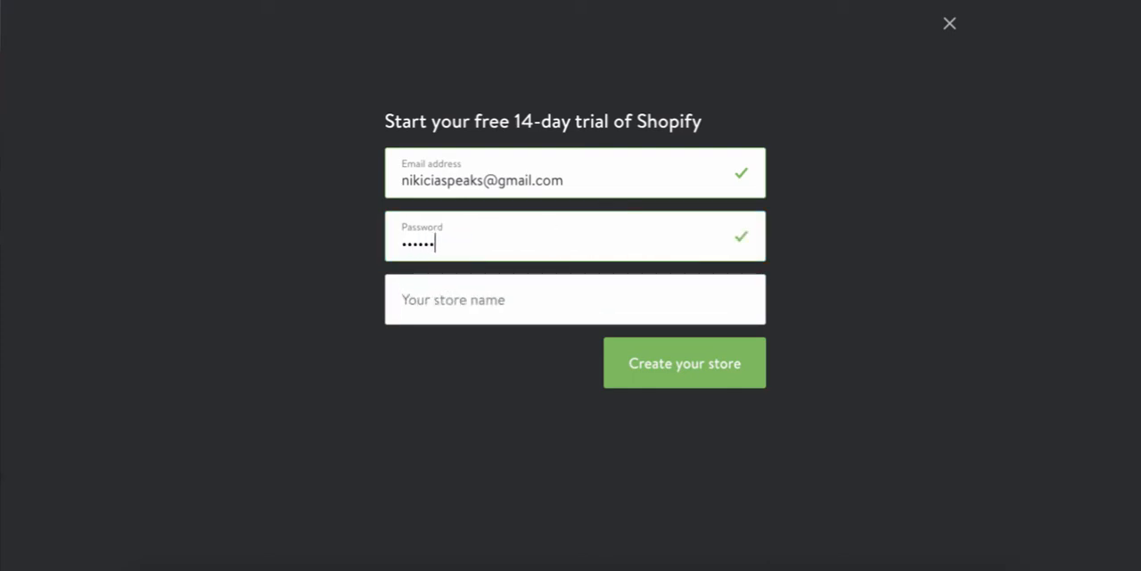
{"action": "type", "text": "••"}
Name the store Divine Lotus and create it.
{"action": "left_click", "coordinate": [532, 291]}
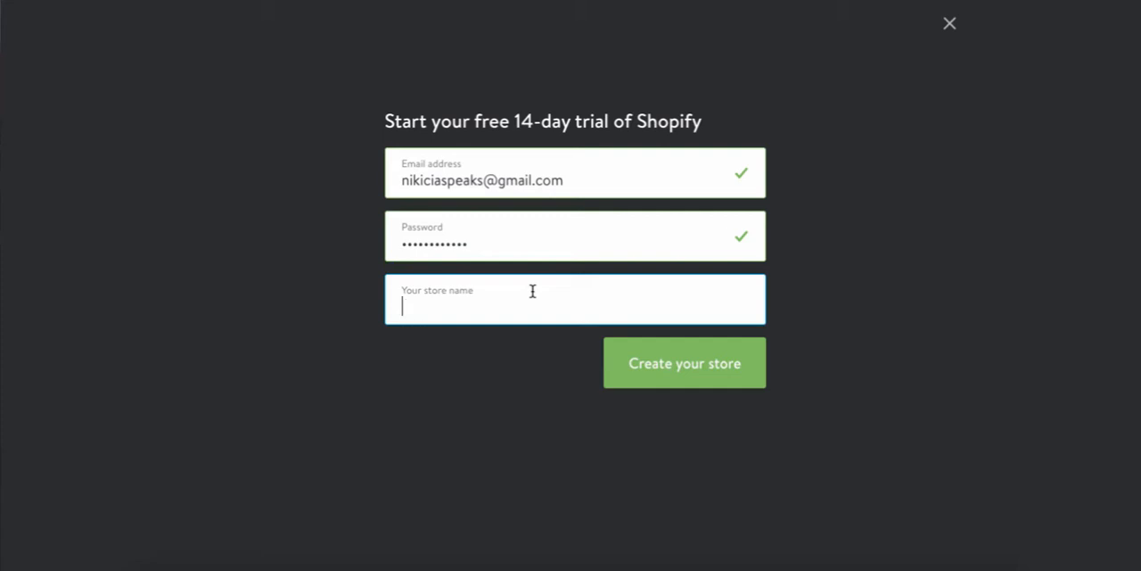
{"action": "type", "text": "Divine L"}
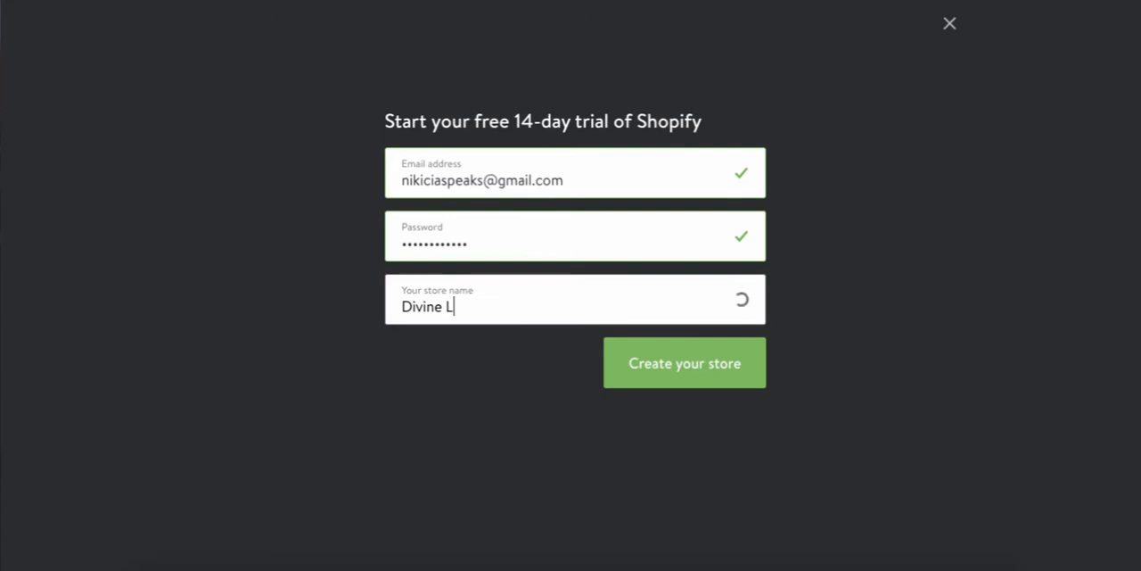
{"action": "type", "text": "otus"}
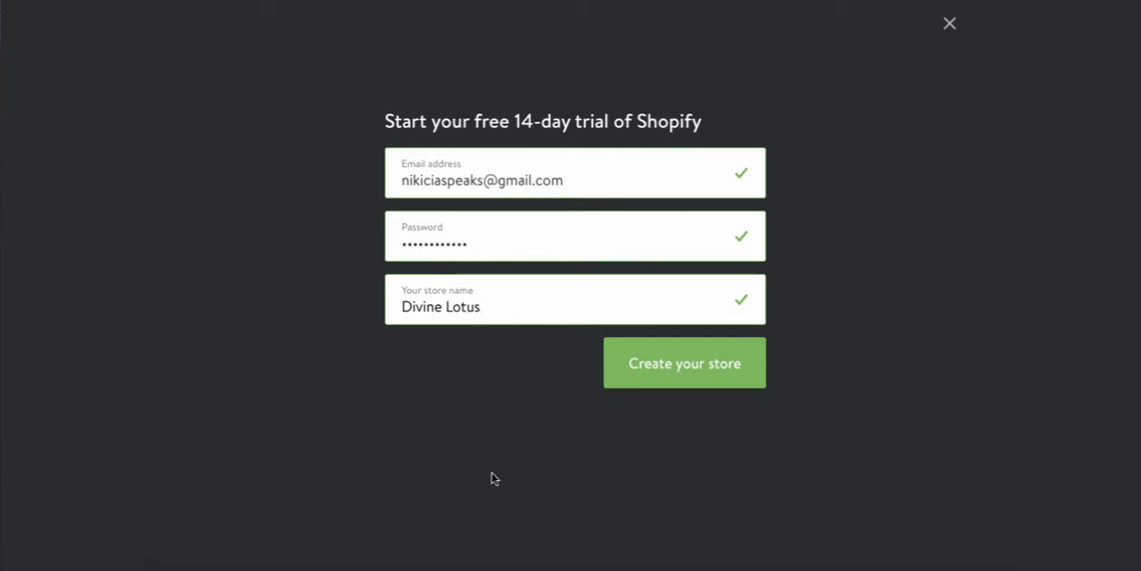
{"action": "left_click", "coordinate": [680, 381]}
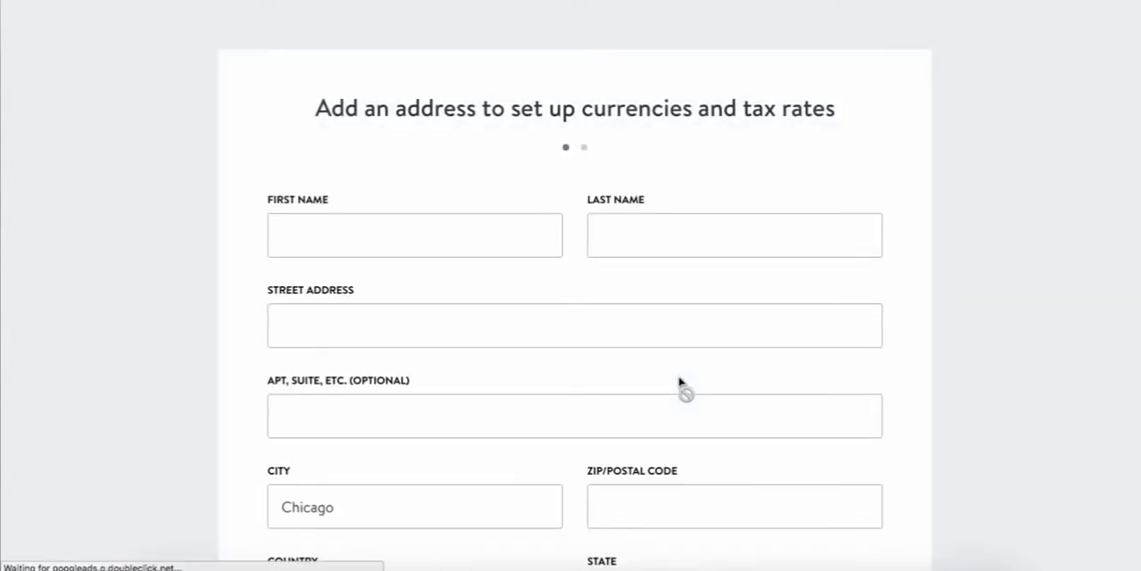
Fill in the name and address form from a saved autofill entry based on the first name.
{"action": "scroll", "coordinate": [680, 382], "scroll_direction": "down", "scroll_amount": 2}
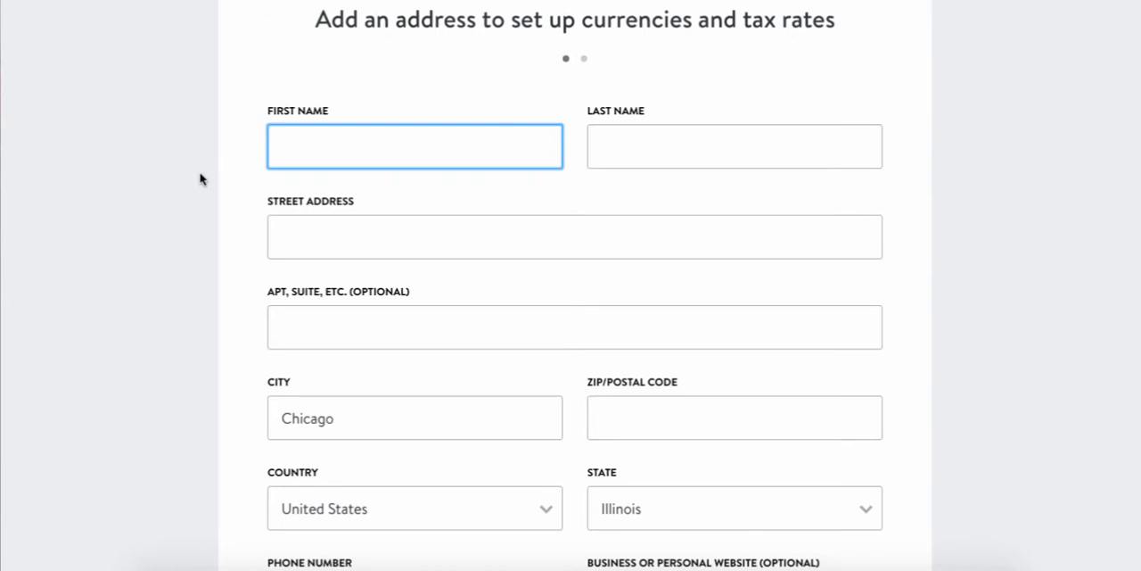
{"action": "type", "text": "M"}
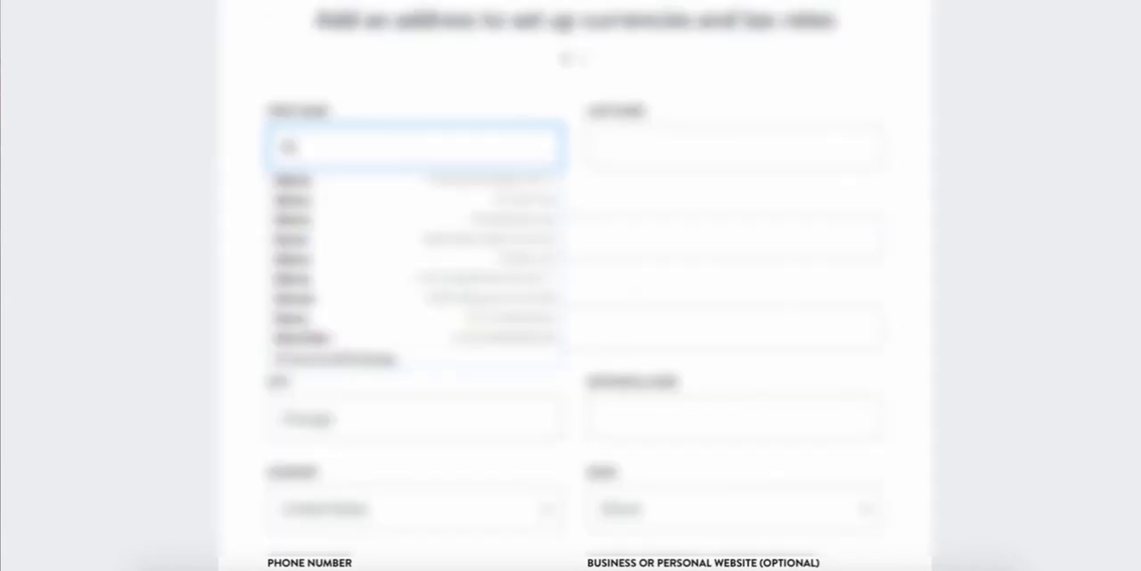
{"action": "left_click", "coordinate": [334, 242]}
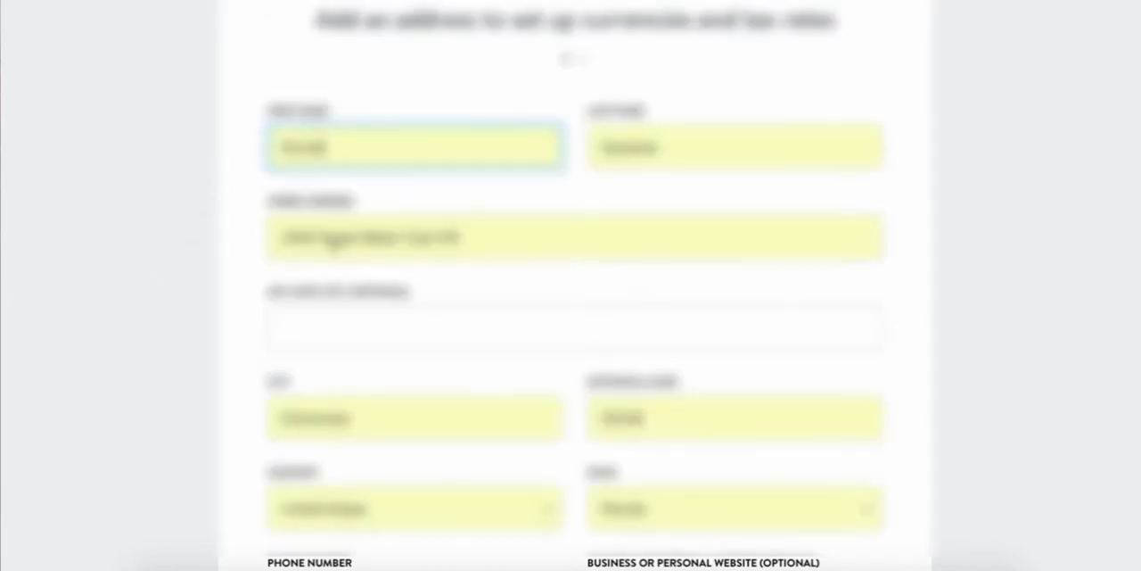
Replace the first and last names with the correct saved suggestions and submit the address form.
{"action": "double_click", "coordinate": [372, 137]}
{"action": "type", "text": "M"}
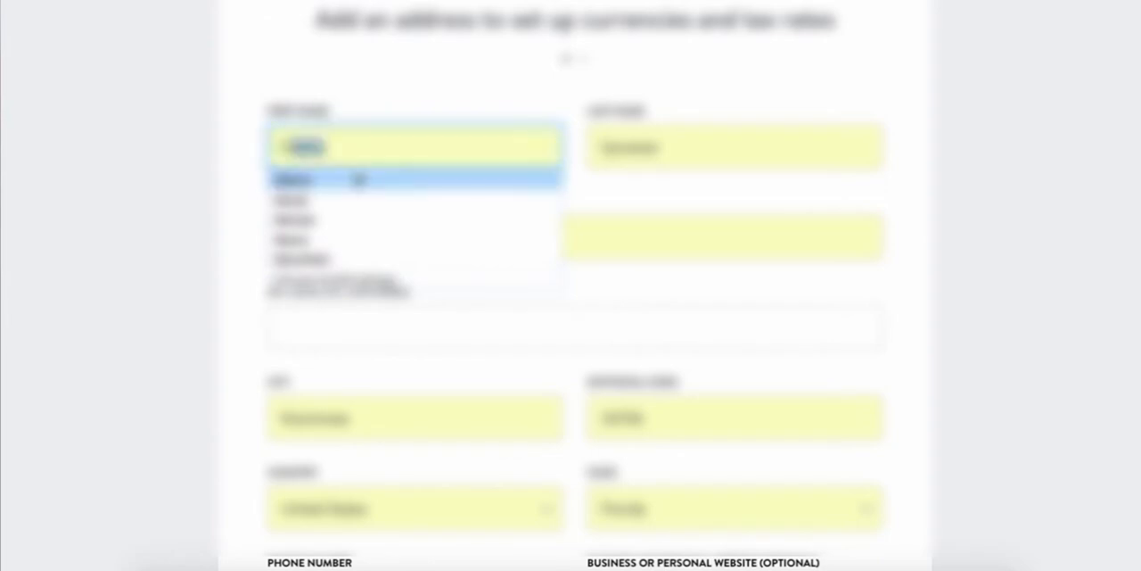
{"action": "left_click", "coordinate": [357, 178]}
{"action": "double_click", "coordinate": [626, 161]}
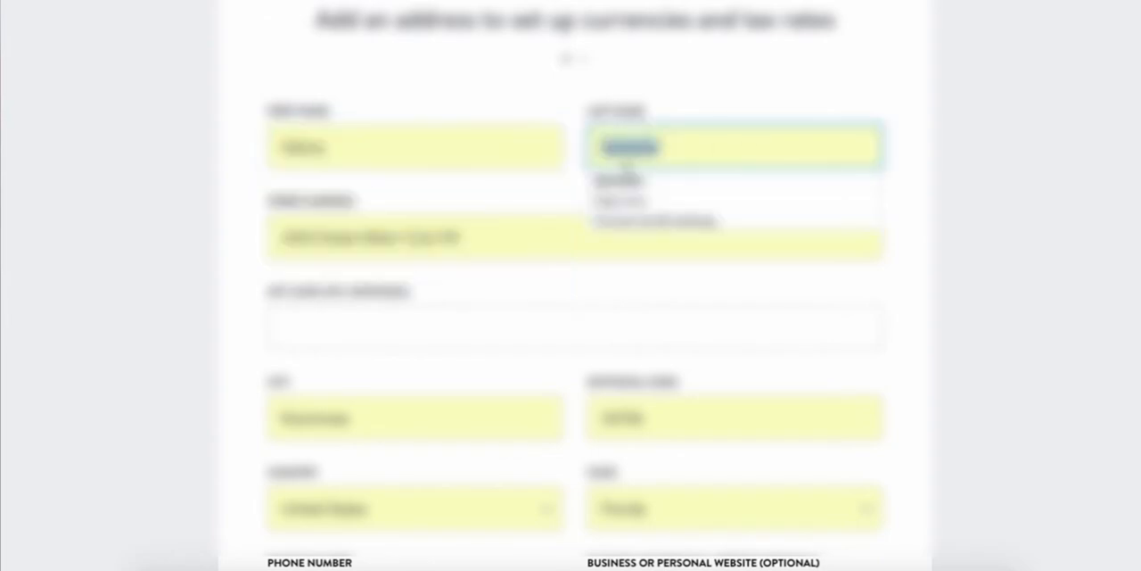
{"action": "type", "text": "S"}
{"action": "left_click", "coordinate": [649, 182]}
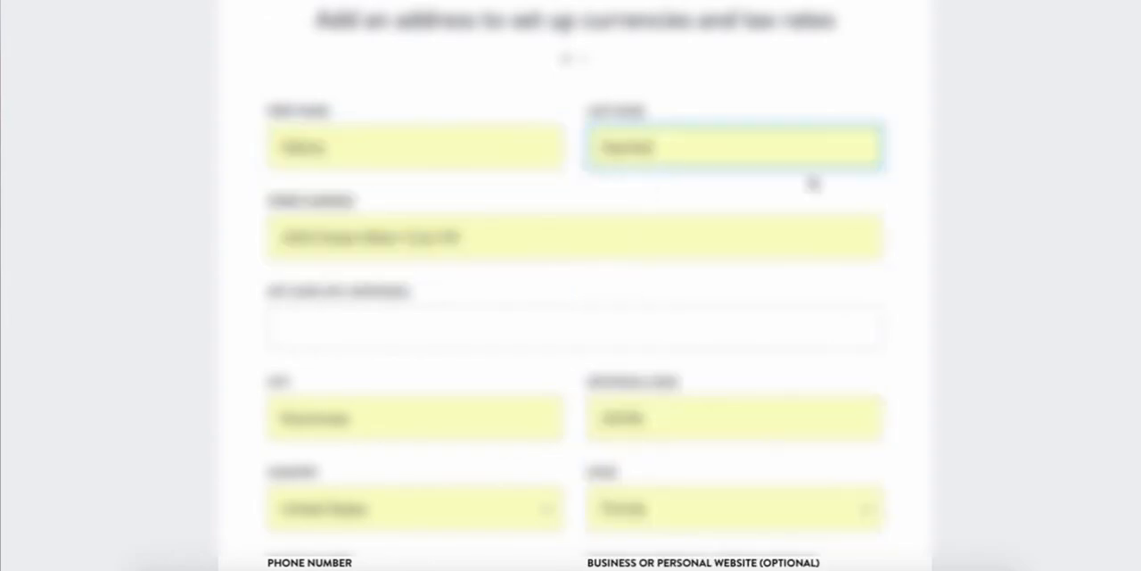
{"action": "scroll", "coordinate": [981, 194], "scroll_direction": "down", "scroll_amount": 3}
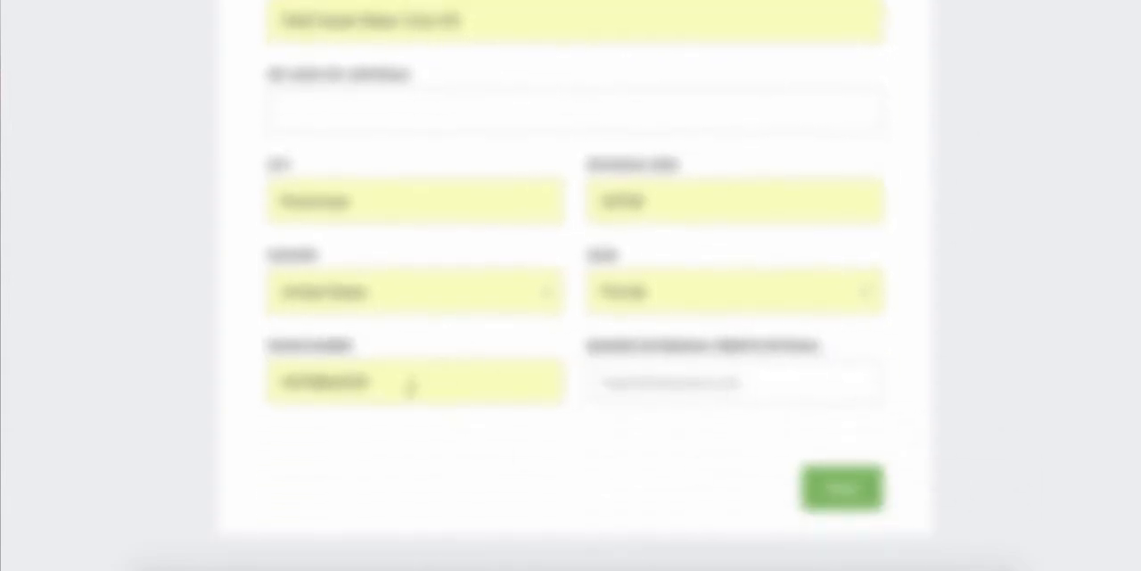
{"action": "left_click", "coordinate": [841, 489]}
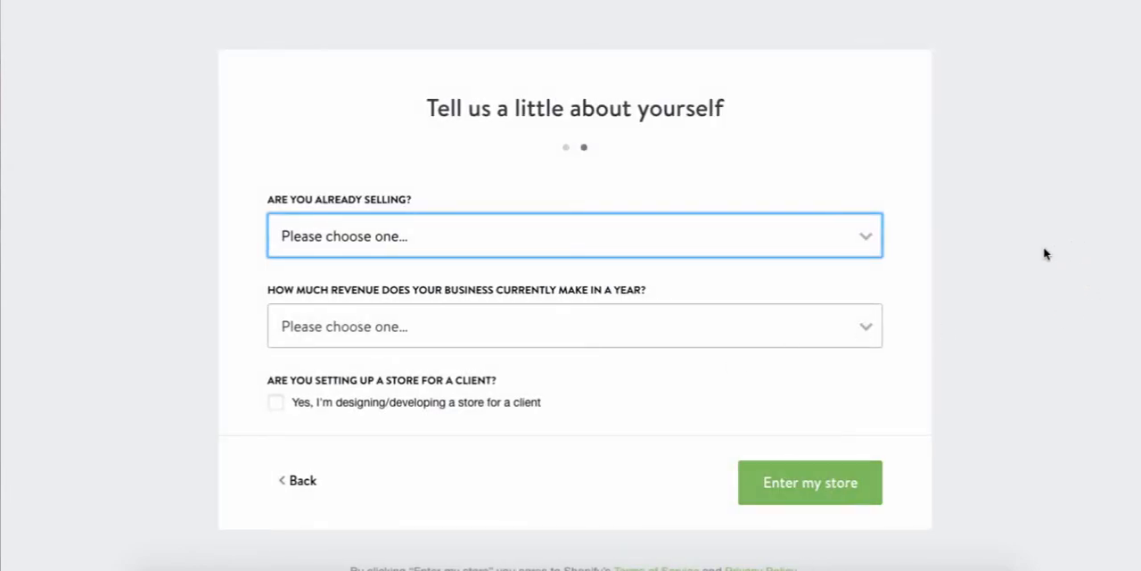
Answer the selling question with "I'm not selling products yet" and set yearly revenue to "$0 (I'm just getting started)".
{"action": "left_click", "coordinate": [822, 234]}
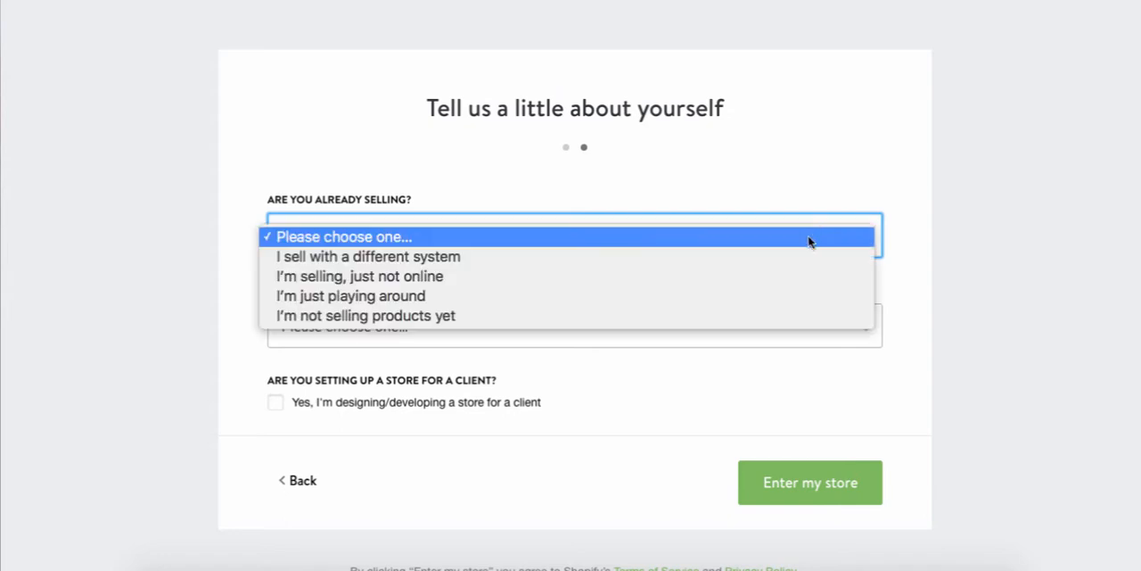
{"action": "left_click", "coordinate": [741, 321]}
{"action": "left_click", "coordinate": [733, 324]}
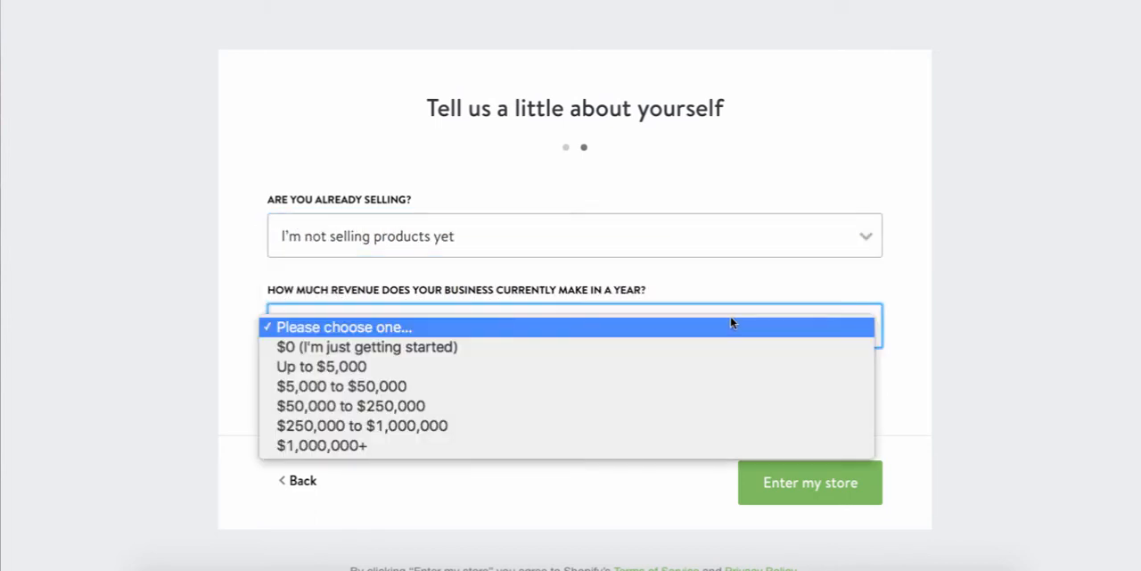
{"action": "left_click", "coordinate": [718, 350]}
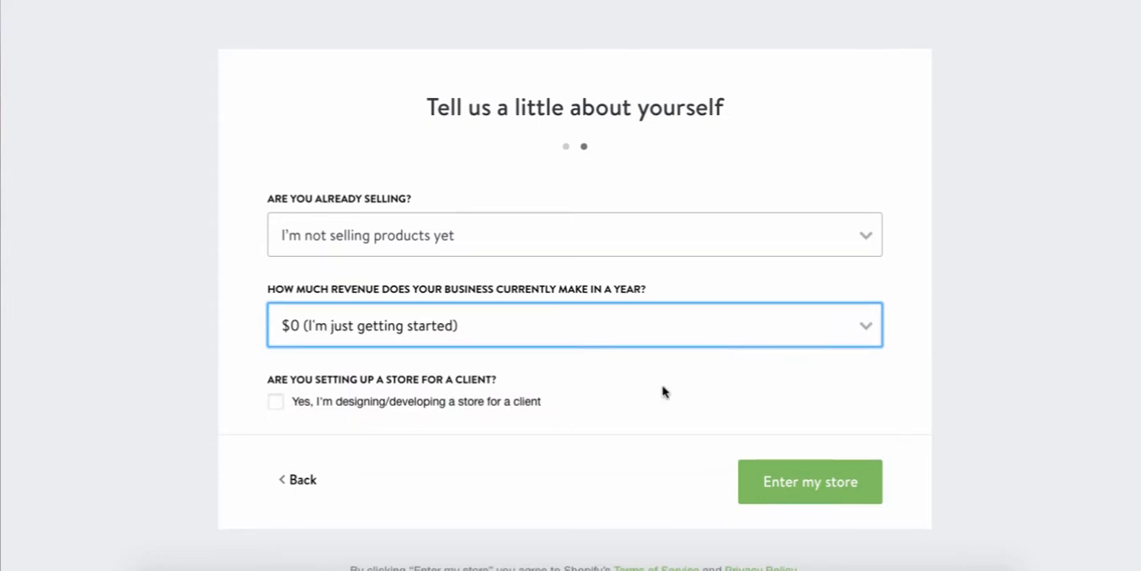
Review the revenue options, keep "$0 (I'm just getting started)", and enter the new store without marking it as a client's.
{"action": "scroll", "coordinate": [662, 390], "scroll_direction": "down", "scroll_amount": 1}
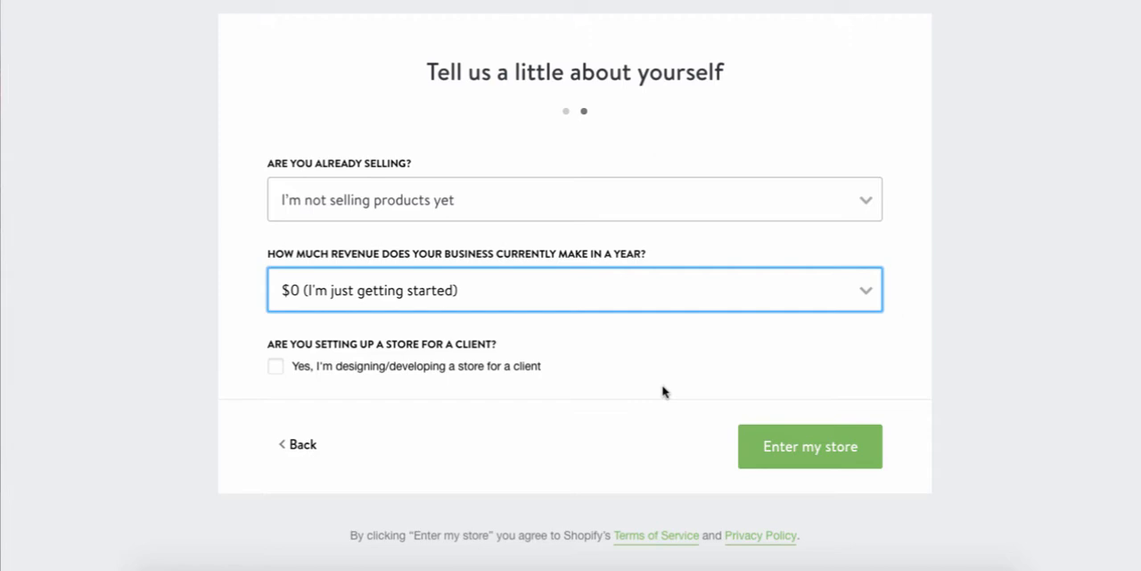
{"action": "left_click", "coordinate": [604, 298]}
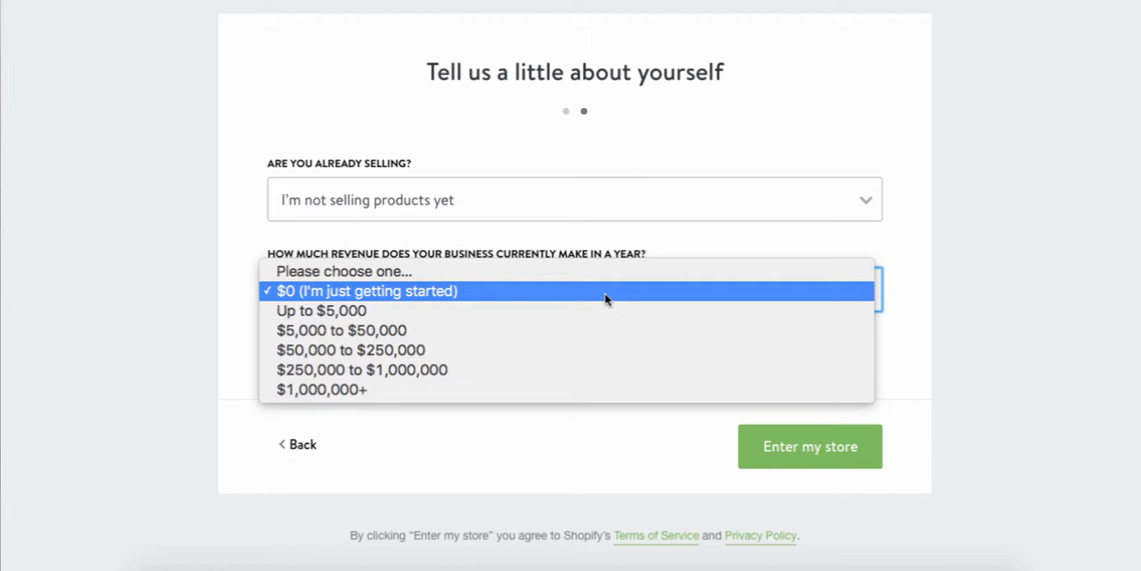
{"action": "left_click", "coordinate": [593, 299]}
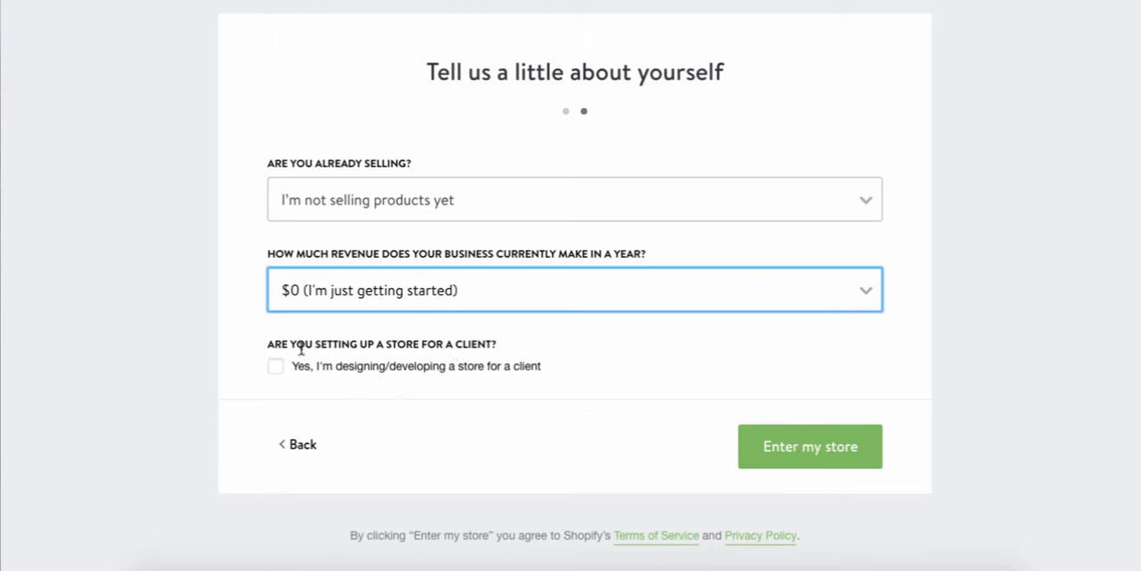
{"action": "left_click", "coordinate": [854, 462]}
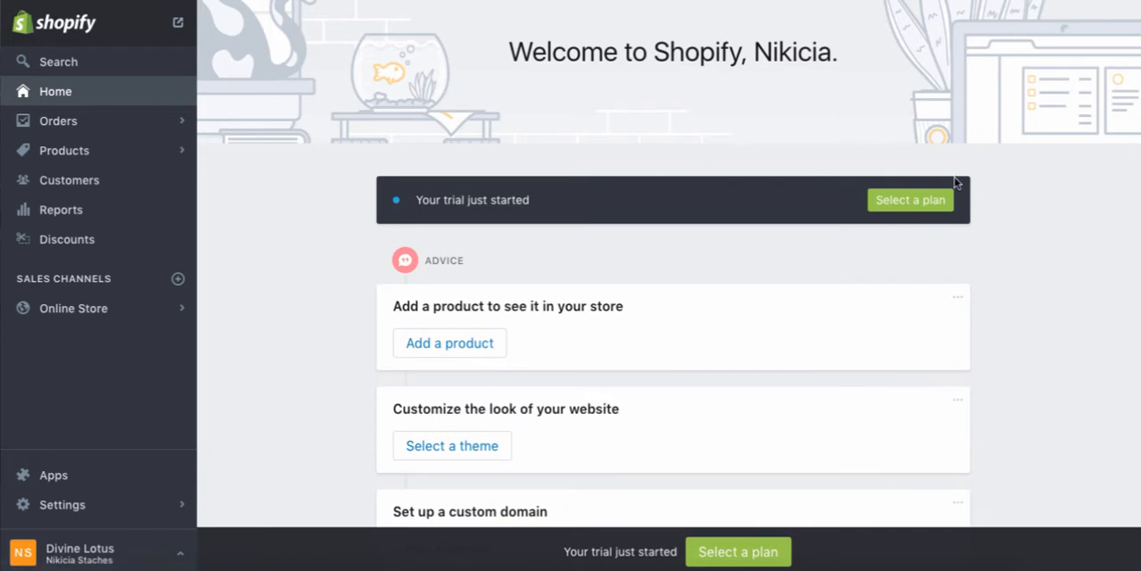
Open the plan selection page and compare the Basic Shopify, Shopify and Advanced Shopify plans.
{"action": "left_click", "coordinate": [942, 202]}
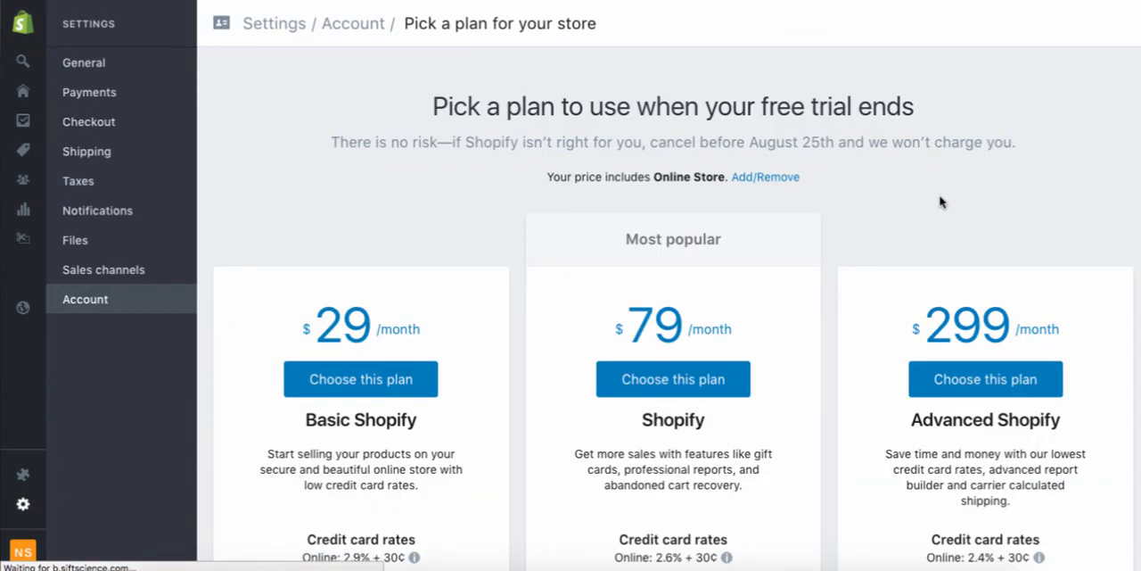
{"action": "scroll", "coordinate": [941, 201], "scroll_direction": "down", "scroll_amount": 3}
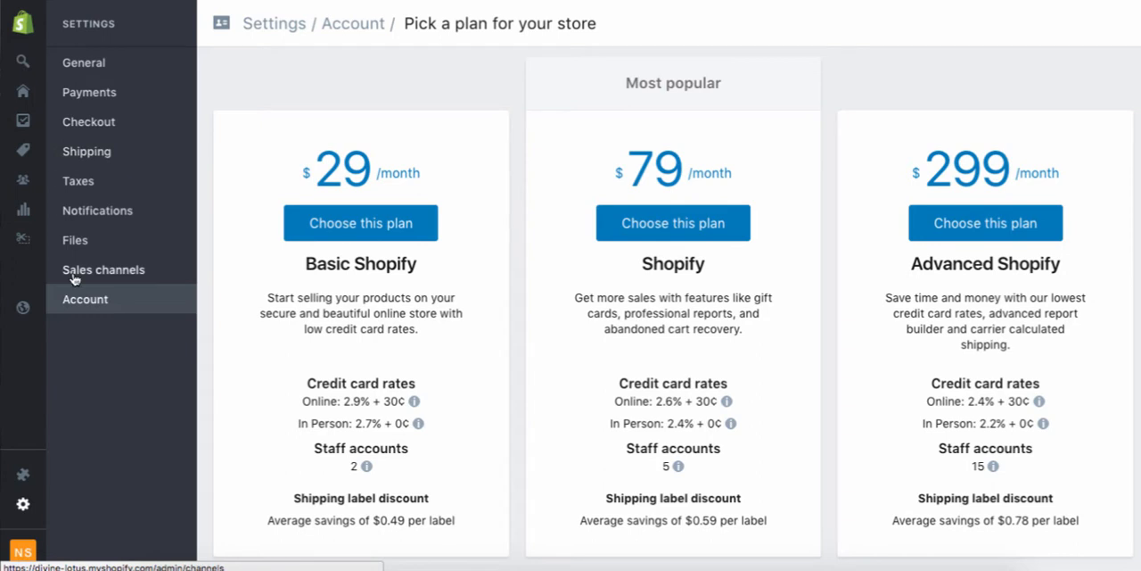
Open the General settings and review the store details, store address, standards and formats, and order ID format.
{"action": "left_click", "coordinate": [92, 64]}
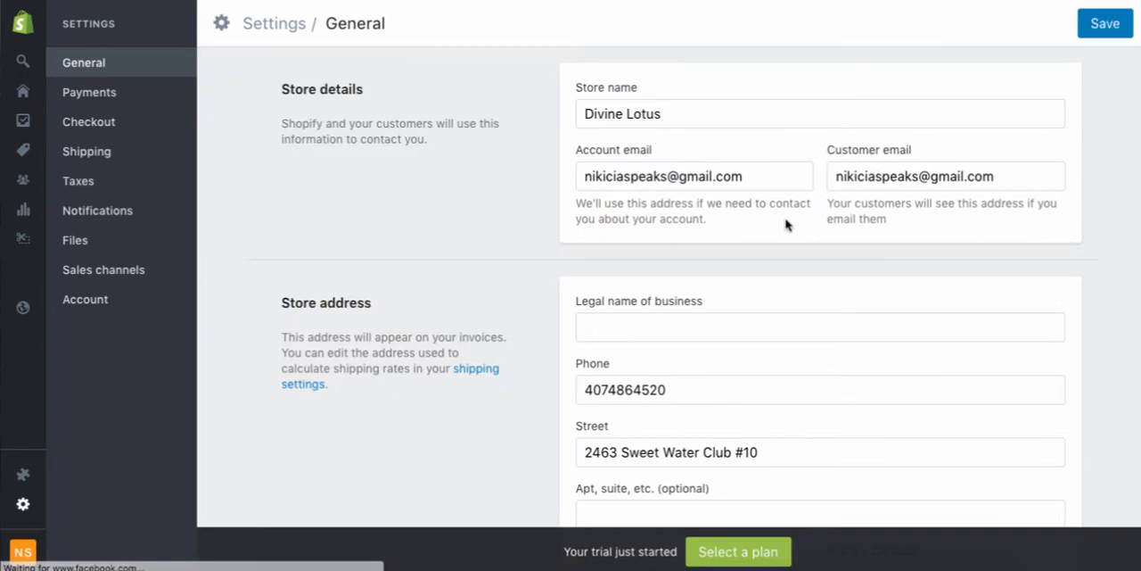
{"action": "scroll", "coordinate": [786, 223], "scroll_direction": "down", "scroll_amount": 1}
{"action": "scroll", "coordinate": [786, 223], "scroll_direction": "down", "scroll_amount": 4}
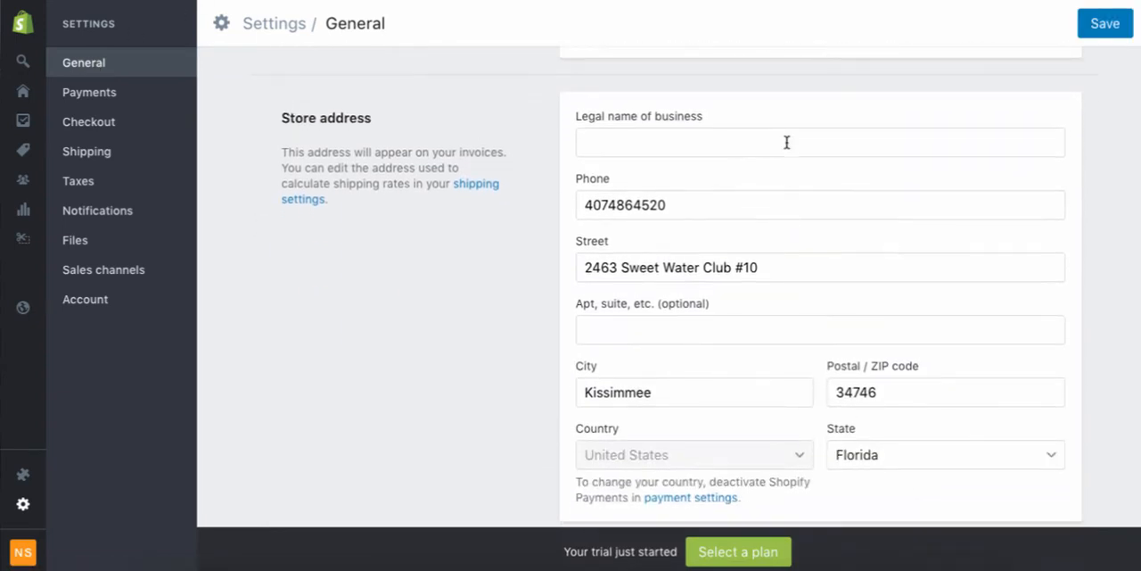
{"action": "scroll", "coordinate": [786, 143], "scroll_direction": "down", "scroll_amount": 3}
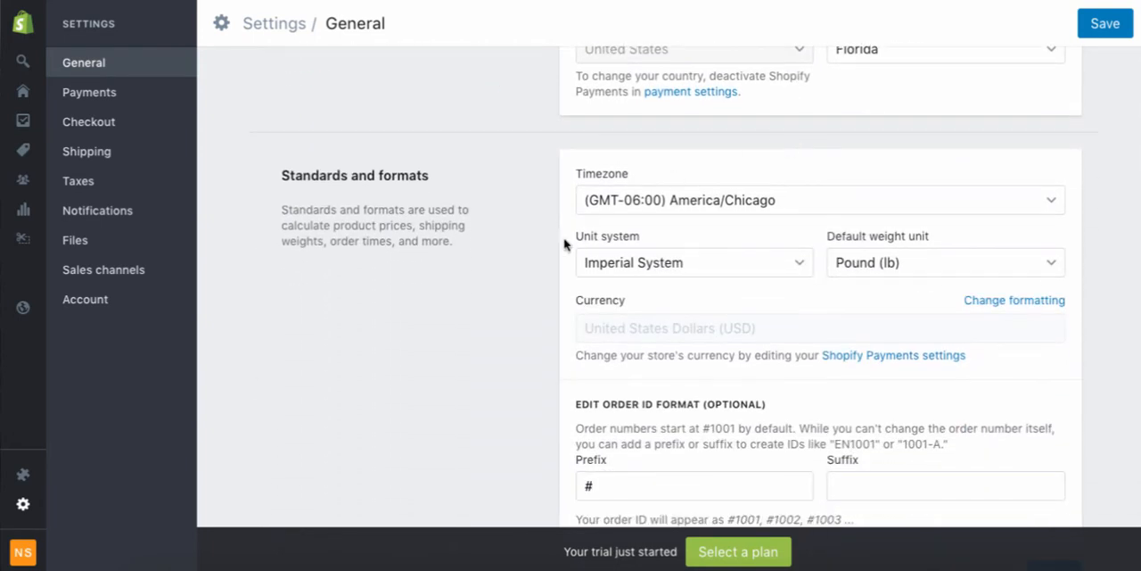
{"action": "scroll", "coordinate": [536, 367], "scroll_direction": "down", "scroll_amount": 1}
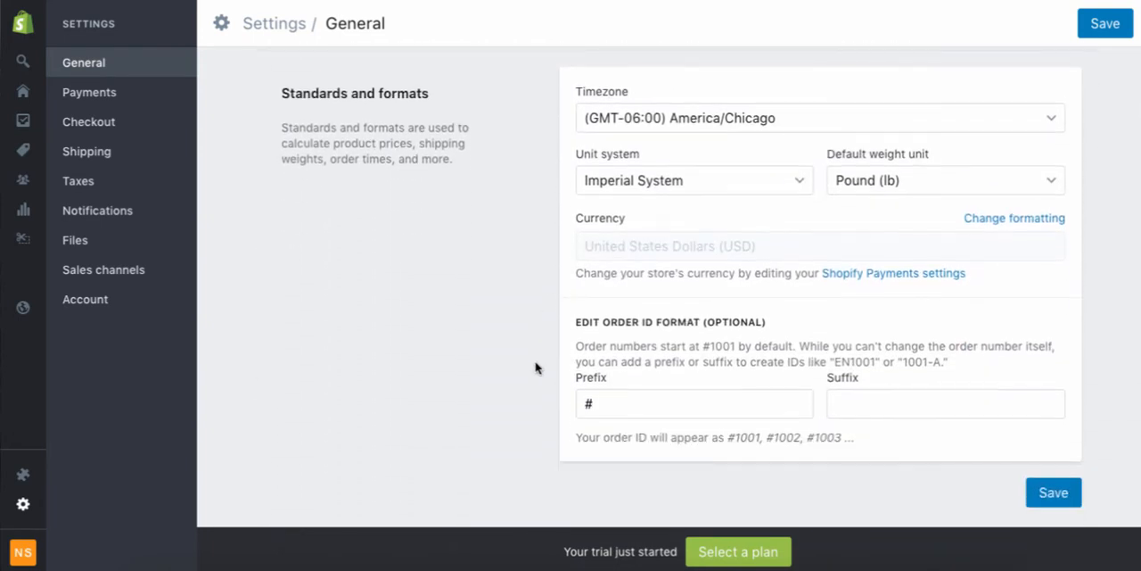
{"action": "scroll", "coordinate": [549, 336], "scroll_direction": "down", "scroll_amount": 1}
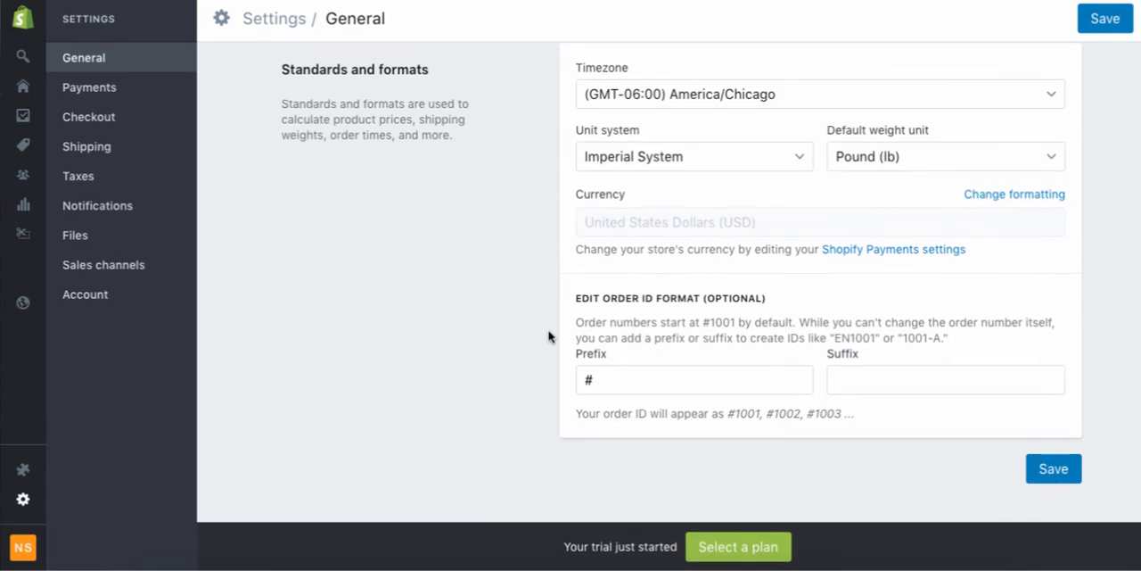
Set the order ID prefix to #DL and save the General settings.
{"action": "left_click", "coordinate": [660, 381]}
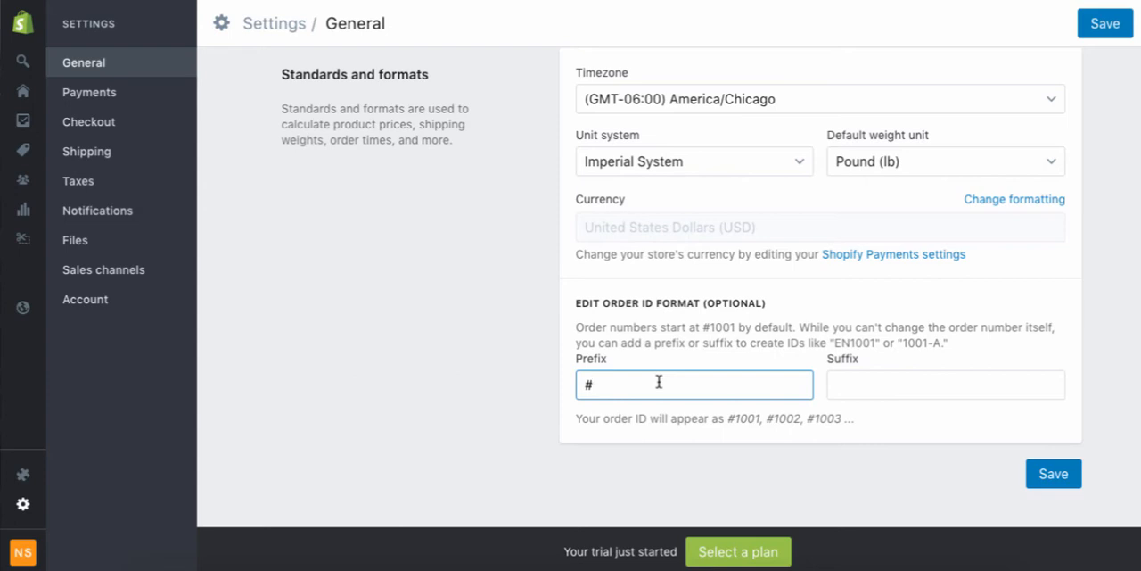
{"action": "type", "text": "DL"}
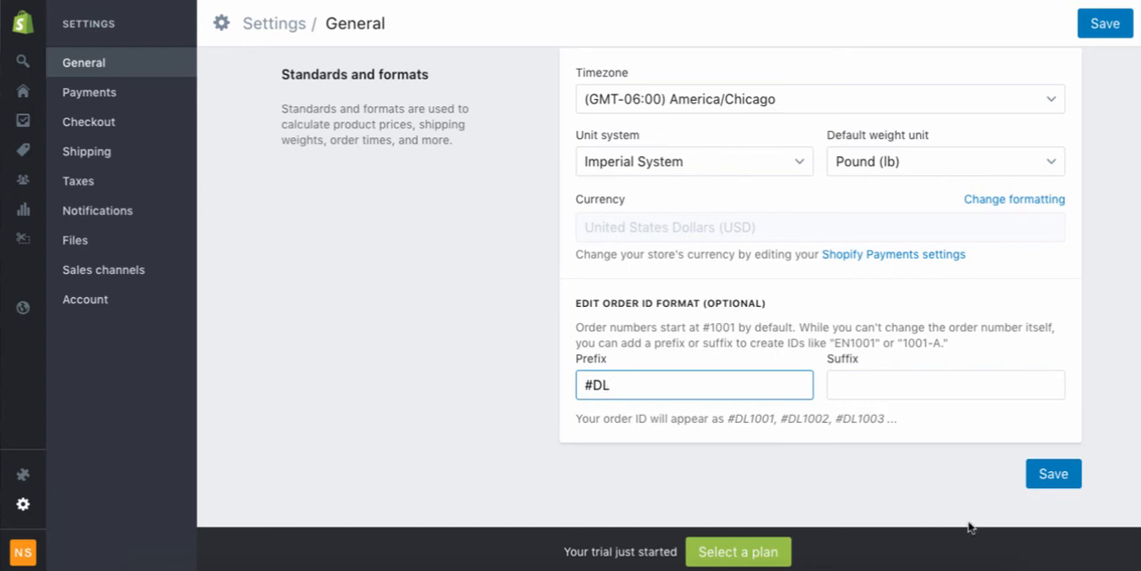
{"action": "left_click", "coordinate": [1041, 485]}
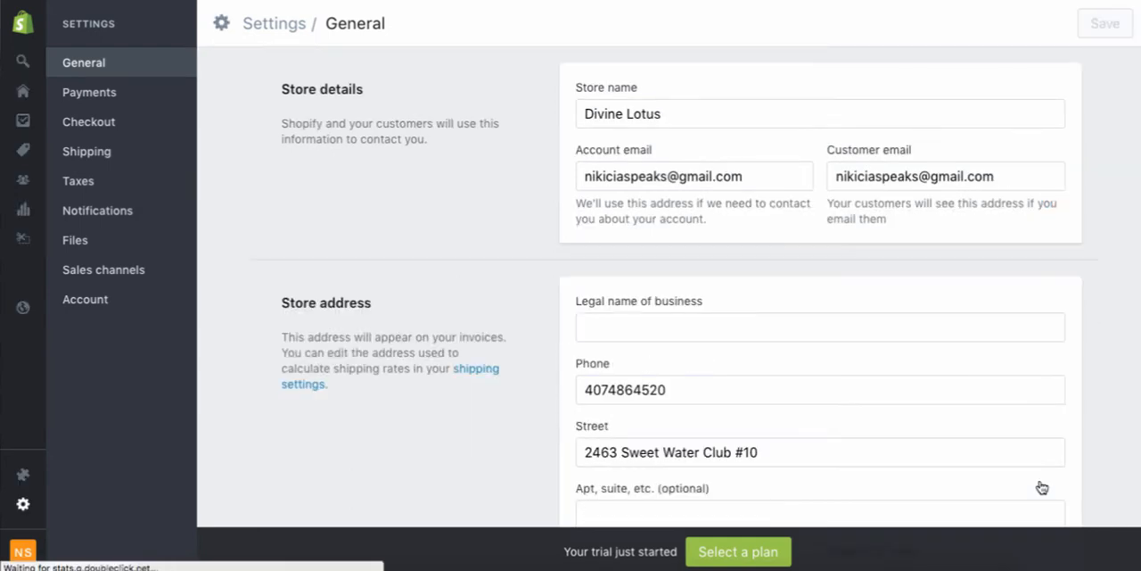
Open the Shopify Payments account setup from the Payments settings and review the business details and personal details it asks for.
{"action": "left_click", "coordinate": [113, 96]}
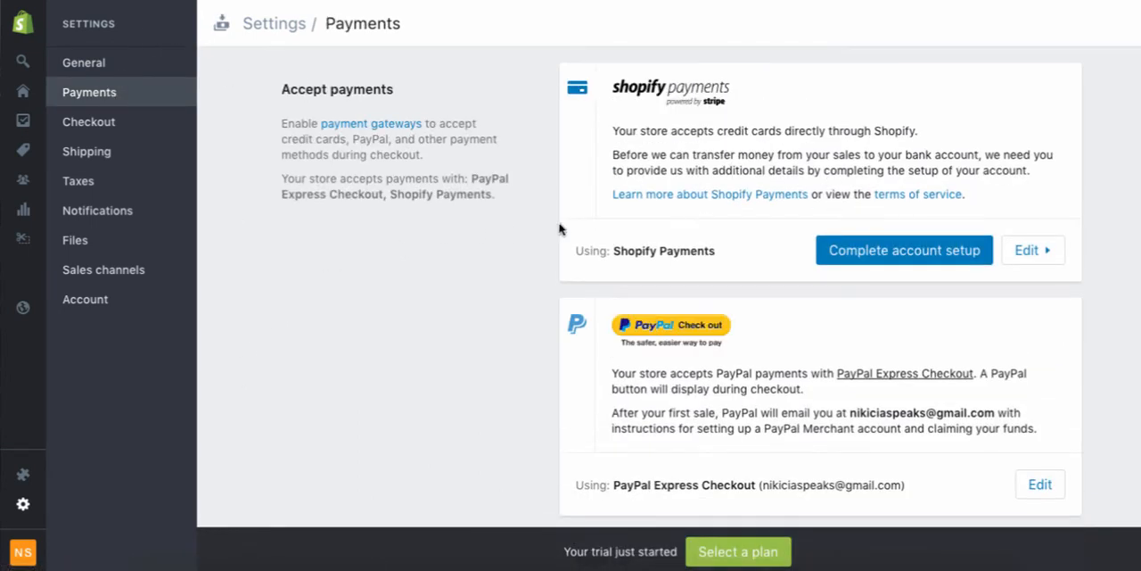
{"action": "left_click", "coordinate": [894, 256]}
{"action": "scroll", "coordinate": [892, 252], "scroll_direction": "down", "scroll_amount": 1}
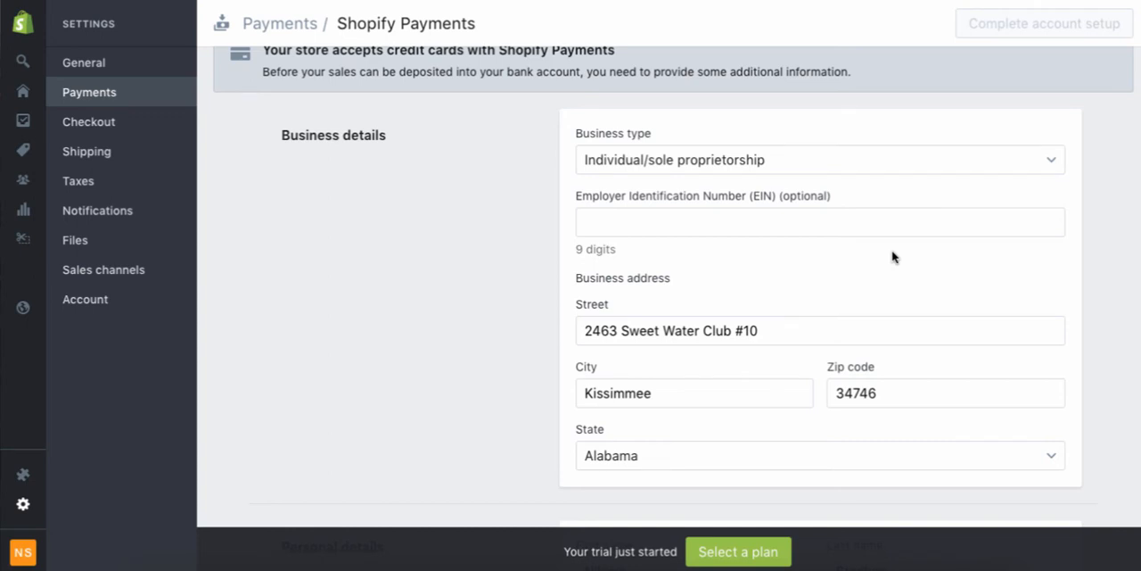
{"action": "scroll", "coordinate": [893, 257], "scroll_direction": "down", "scroll_amount": 1}
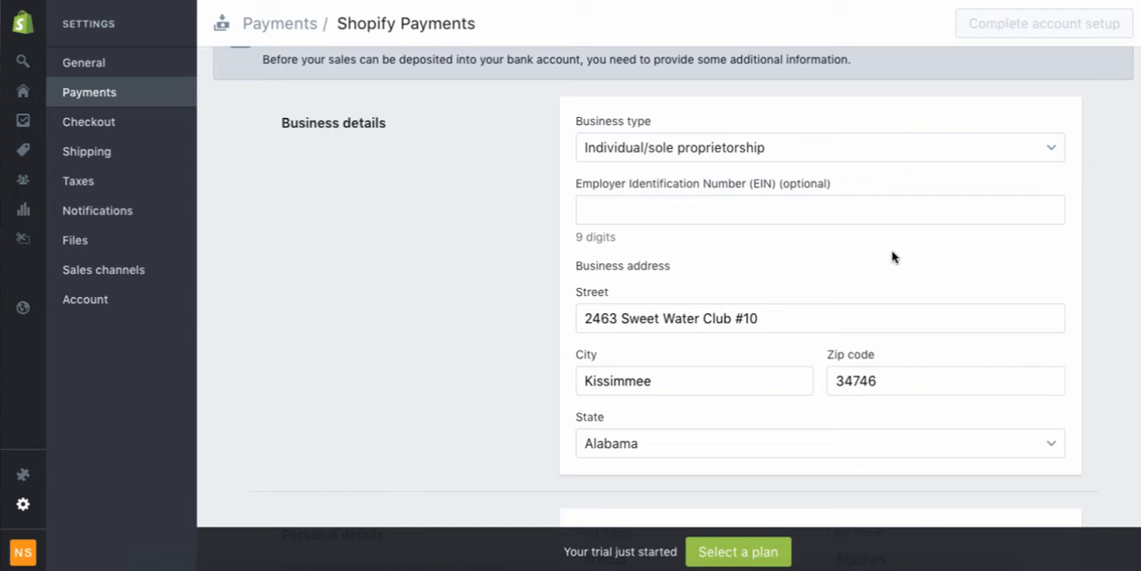
{"action": "scroll", "coordinate": [894, 257], "scroll_direction": "down", "scroll_amount": 1}
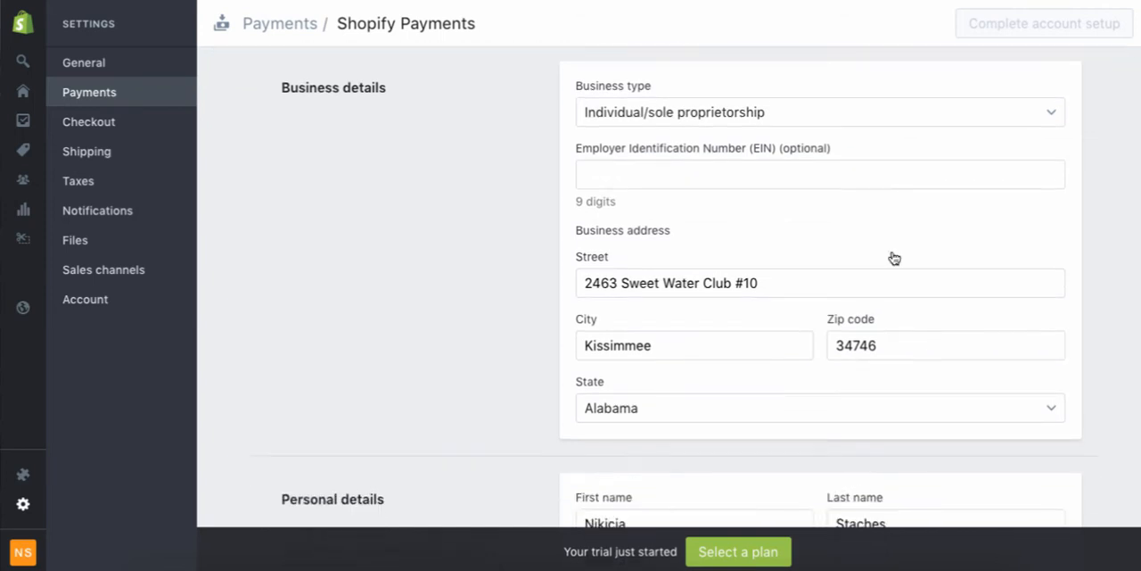
{"action": "scroll", "coordinate": [895, 257], "scroll_direction": "down", "scroll_amount": 1}
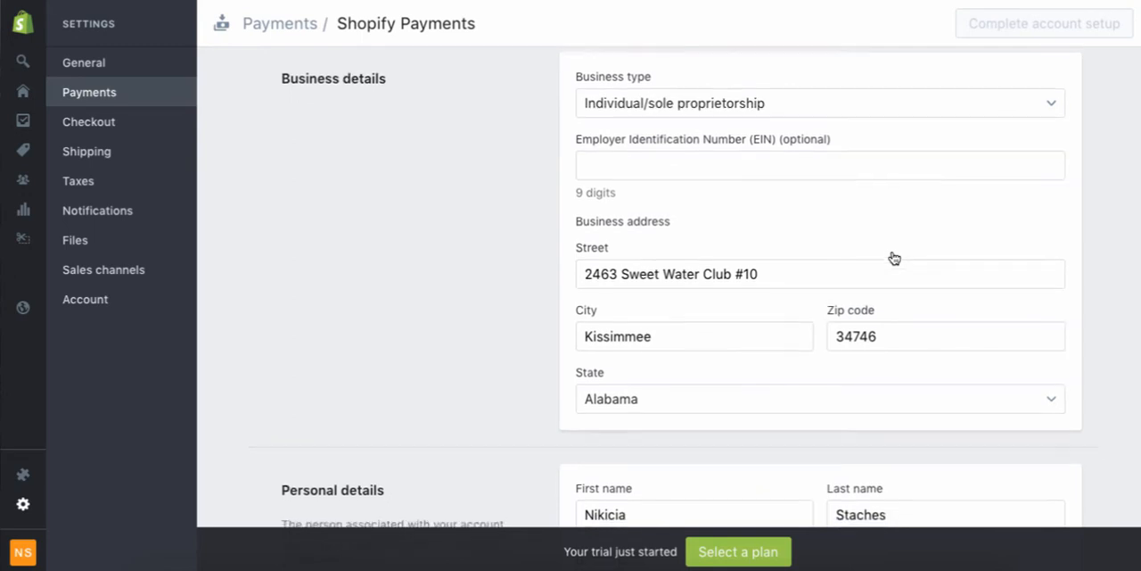
{"action": "scroll", "coordinate": [892, 252], "scroll_direction": "down", "scroll_amount": 1}
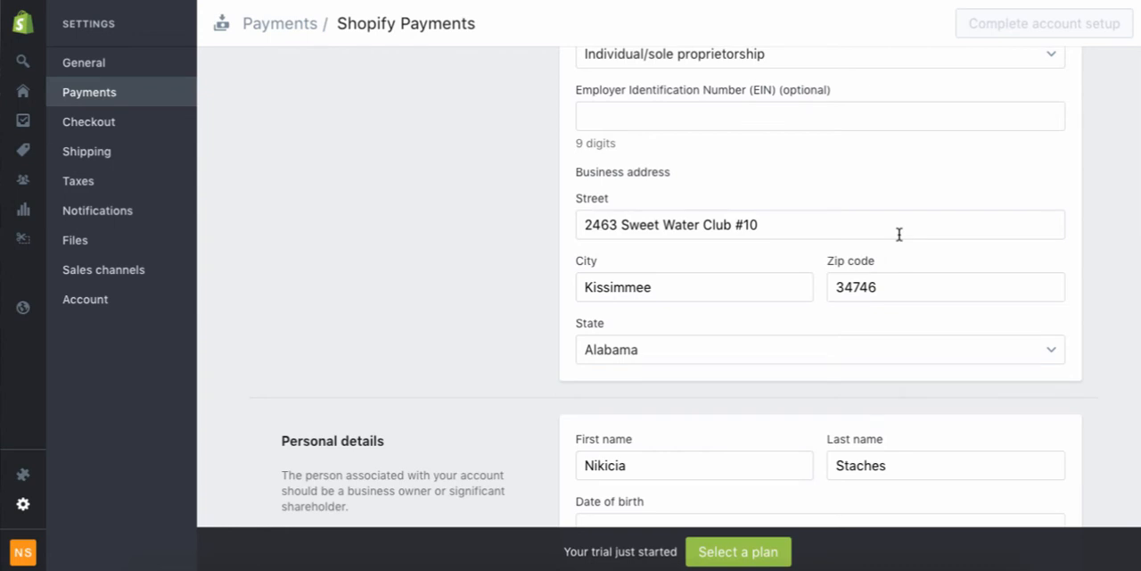
{"action": "scroll", "coordinate": [899, 234], "scroll_direction": "down", "scroll_amount": 1}
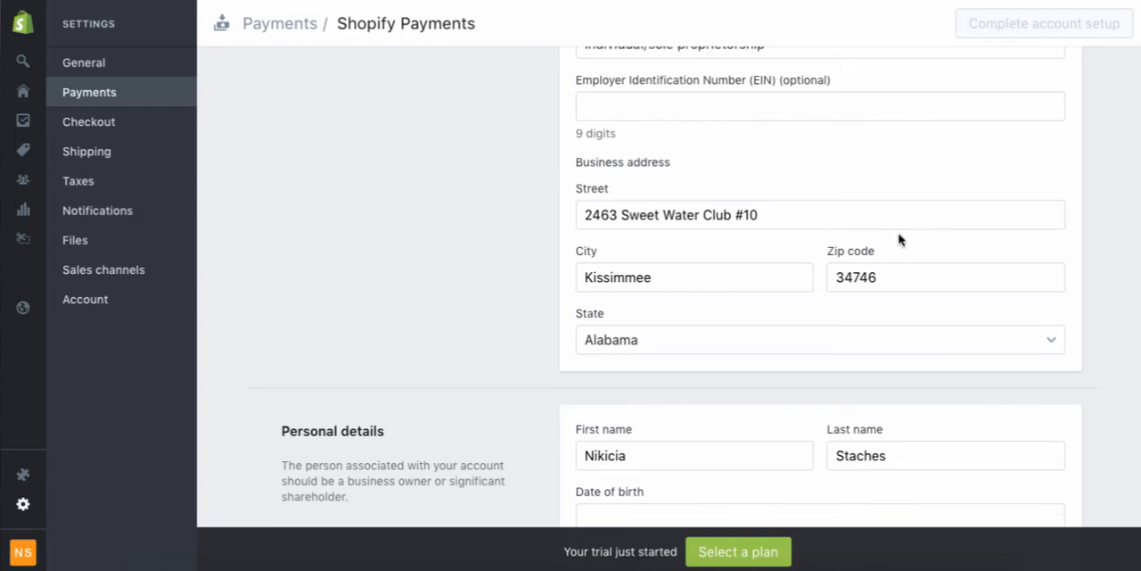
{"action": "scroll", "coordinate": [504, 277], "scroll_direction": "down", "scroll_amount": 2}
{"action": "scroll", "coordinate": [502, 275], "scroll_direction": "down", "scroll_amount": 1}
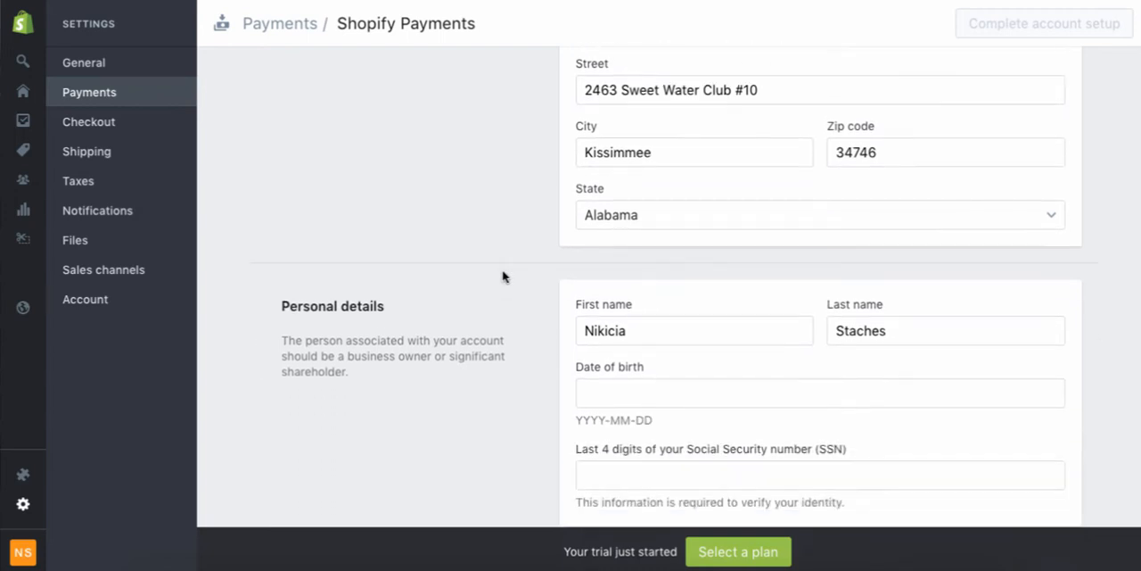
{"action": "scroll", "coordinate": [504, 267], "scroll_direction": "down", "scroll_amount": 2}
{"action": "scroll", "coordinate": [503, 263], "scroll_direction": "up", "scroll_amount": 5}
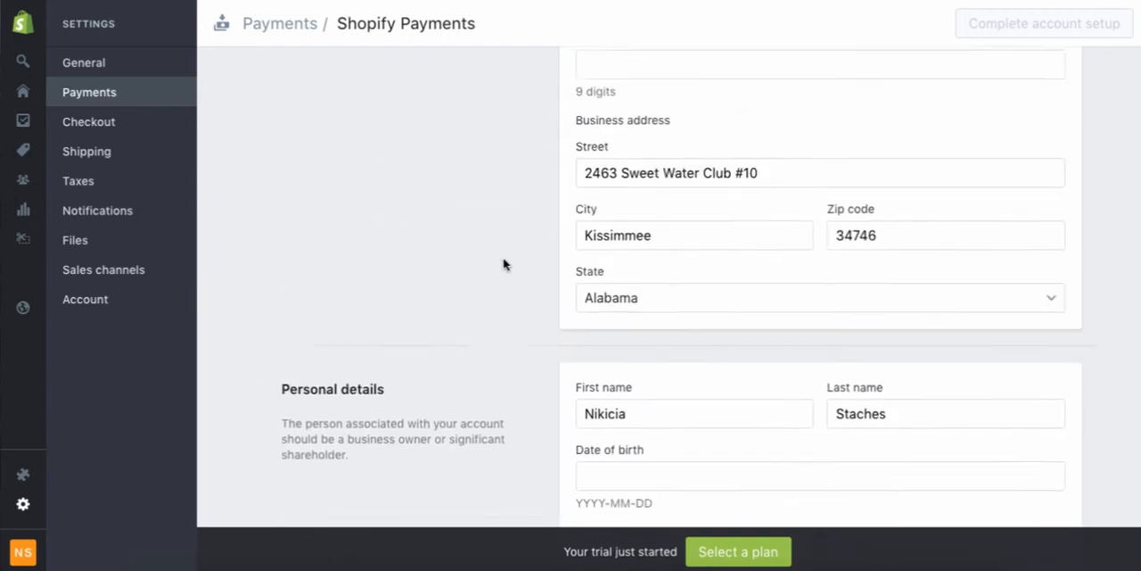
Check the available business types without changing the selection, and review the EIN, date of birth and SSN fields.
{"action": "left_click", "coordinate": [704, 122]}
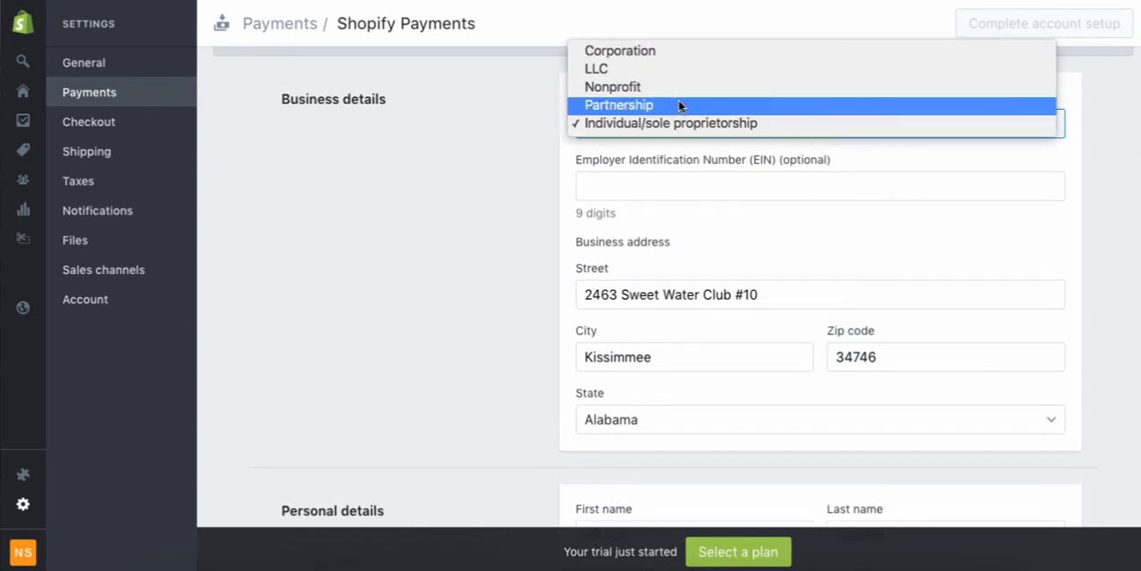
{"action": "left_click", "coordinate": [510, 223]}
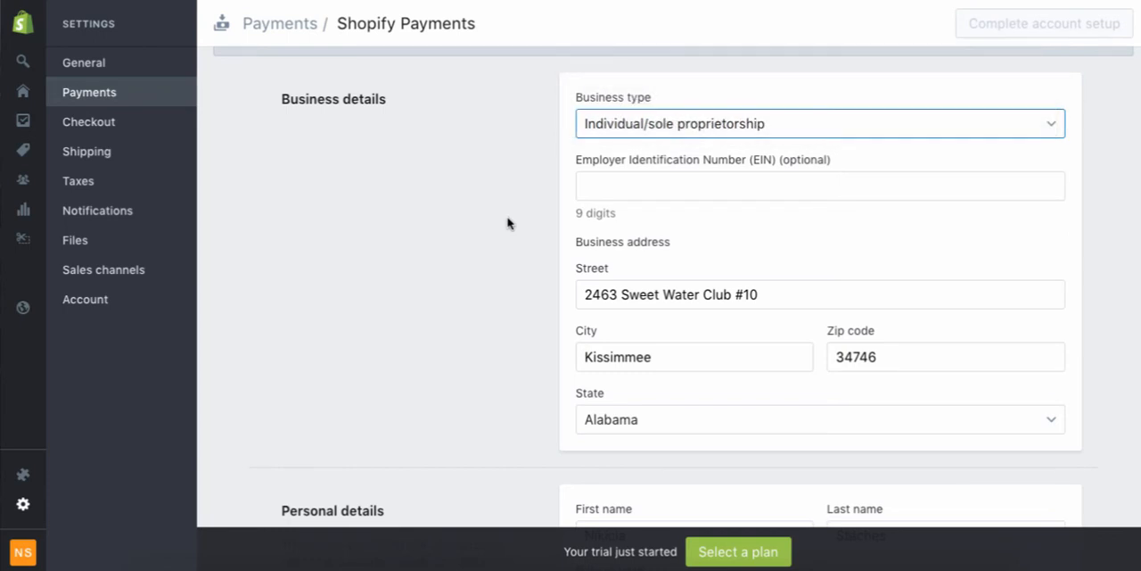
{"action": "scroll", "coordinate": [510, 223], "scroll_direction": "down", "scroll_amount": 4}
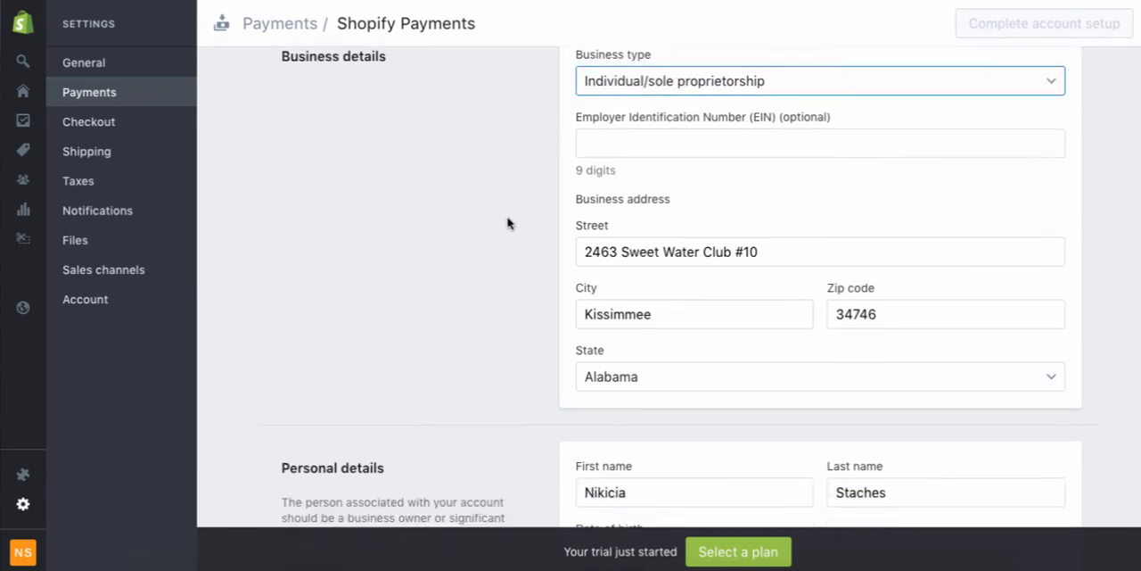
{"action": "scroll", "coordinate": [510, 223], "scroll_direction": "up", "scroll_amount": 3}
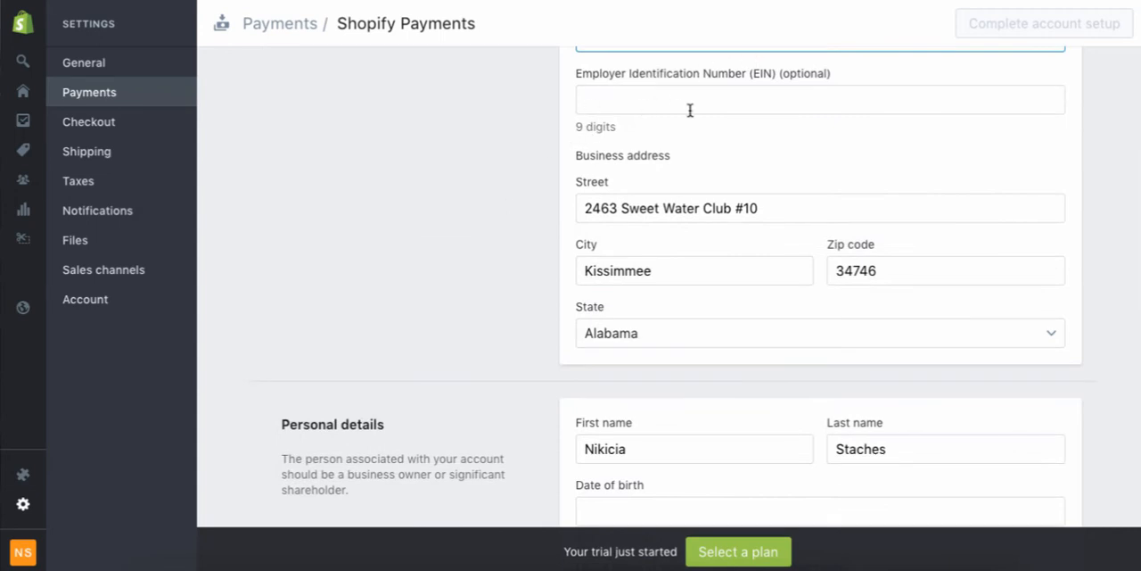
{"action": "scroll", "coordinate": [496, 215], "scroll_direction": "down", "scroll_amount": 1}
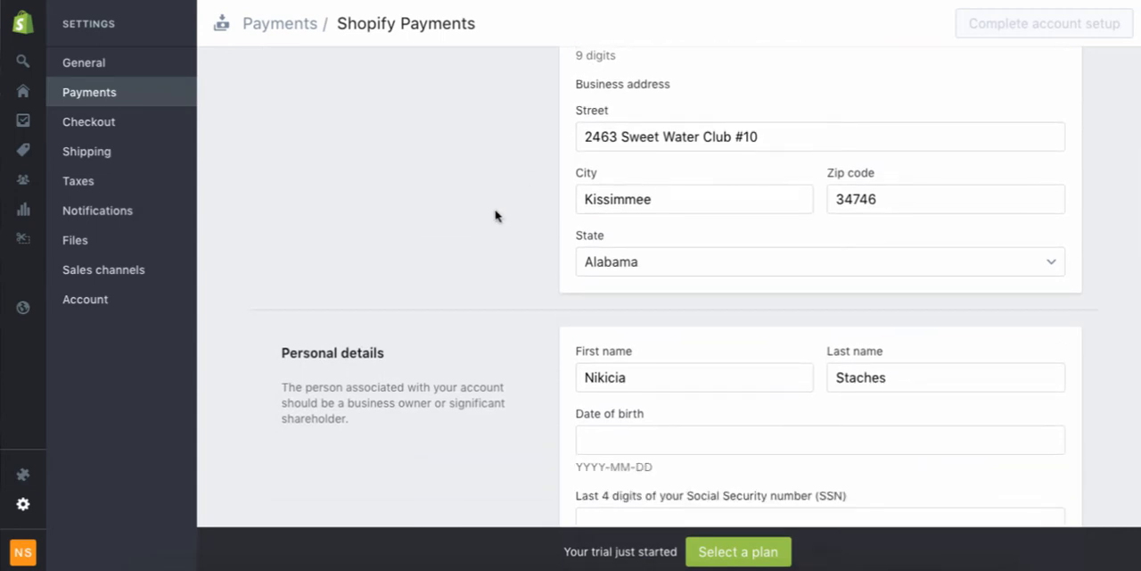
{"action": "scroll", "coordinate": [496, 216], "scroll_direction": "down", "scroll_amount": 2}
{"action": "scroll", "coordinate": [549, 312], "scroll_direction": "down", "scroll_amount": 1}
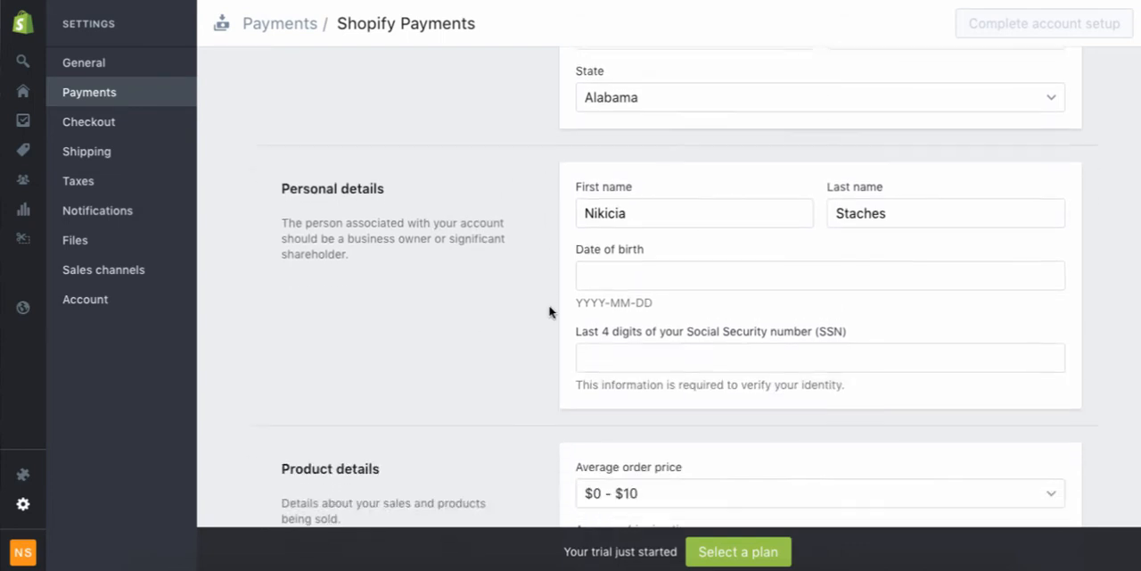
Review the average order price and average shipping time options in the product details, keeping the current selections.
{"action": "scroll", "coordinate": [549, 312], "scroll_direction": "down", "scroll_amount": 4}
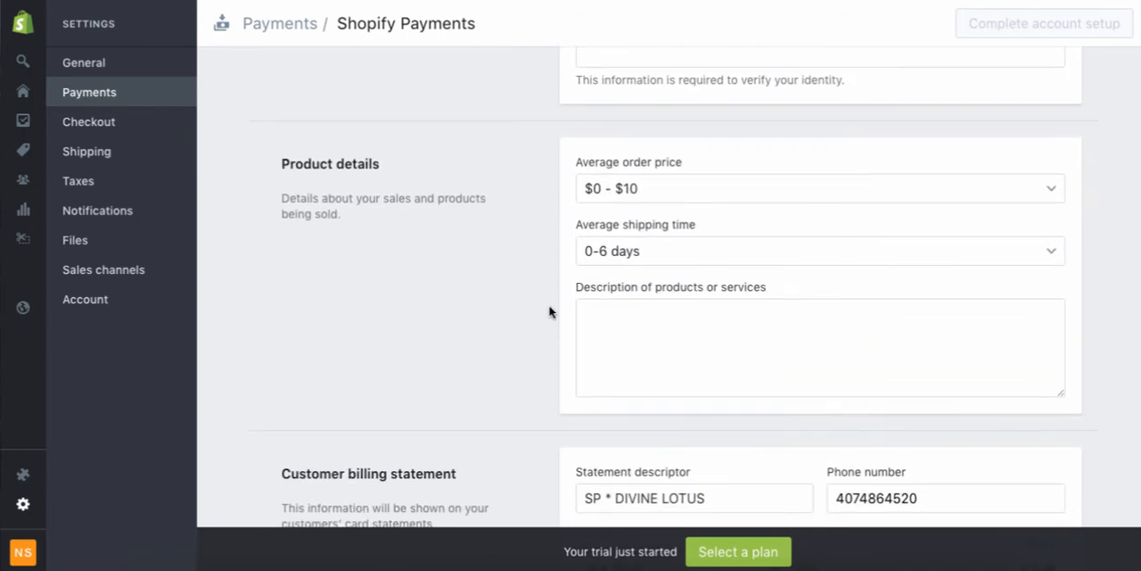
{"action": "scroll", "coordinate": [549, 312], "scroll_direction": "down", "scroll_amount": 1}
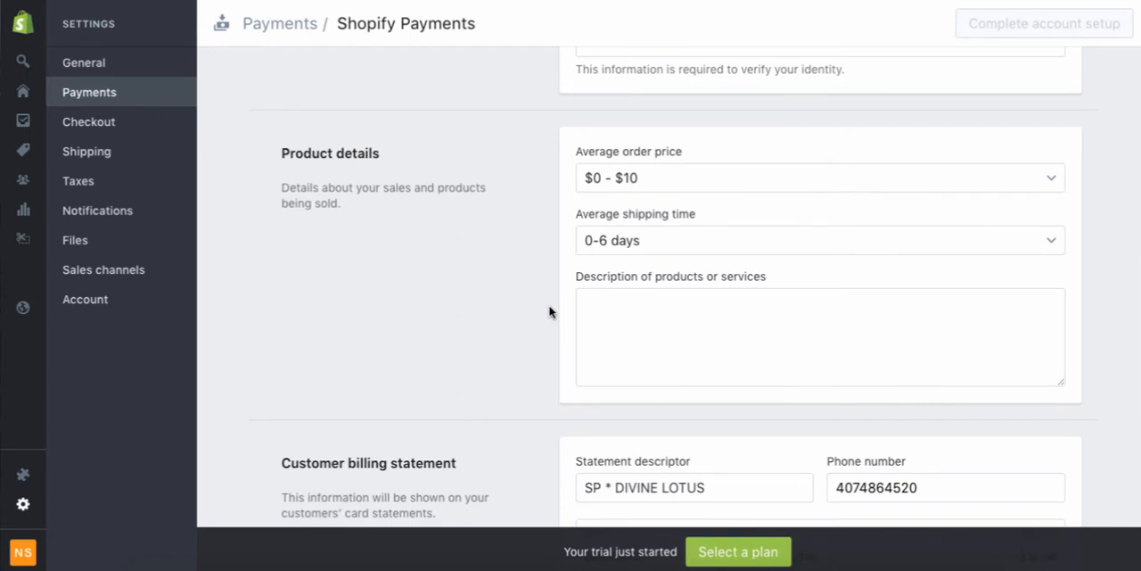
{"action": "left_click", "coordinate": [626, 178]}
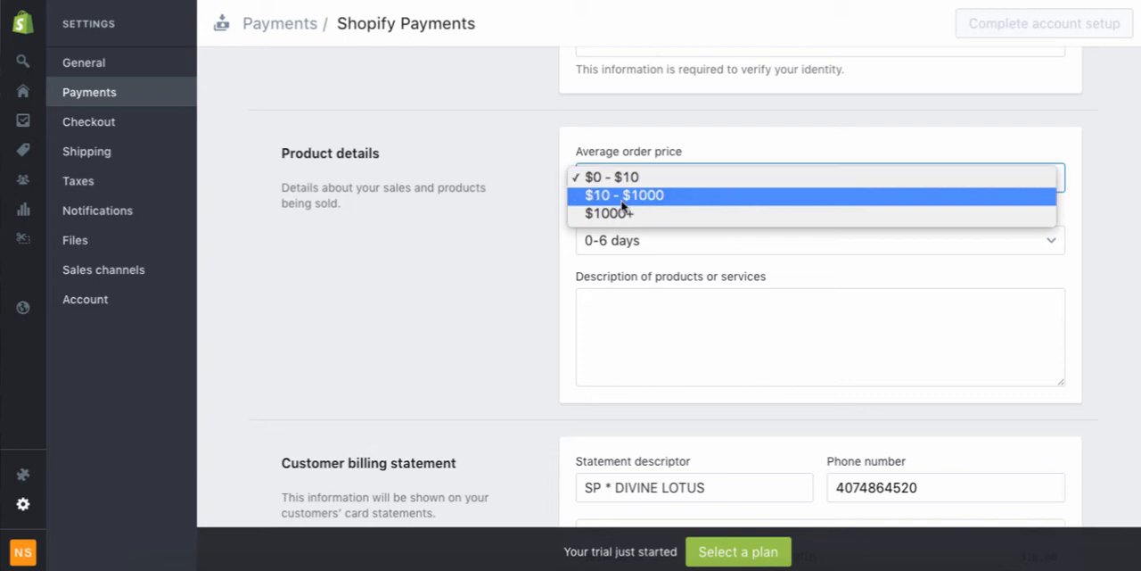
{"action": "left_click", "coordinate": [540, 274]}
{"action": "left_click", "coordinate": [658, 240]}
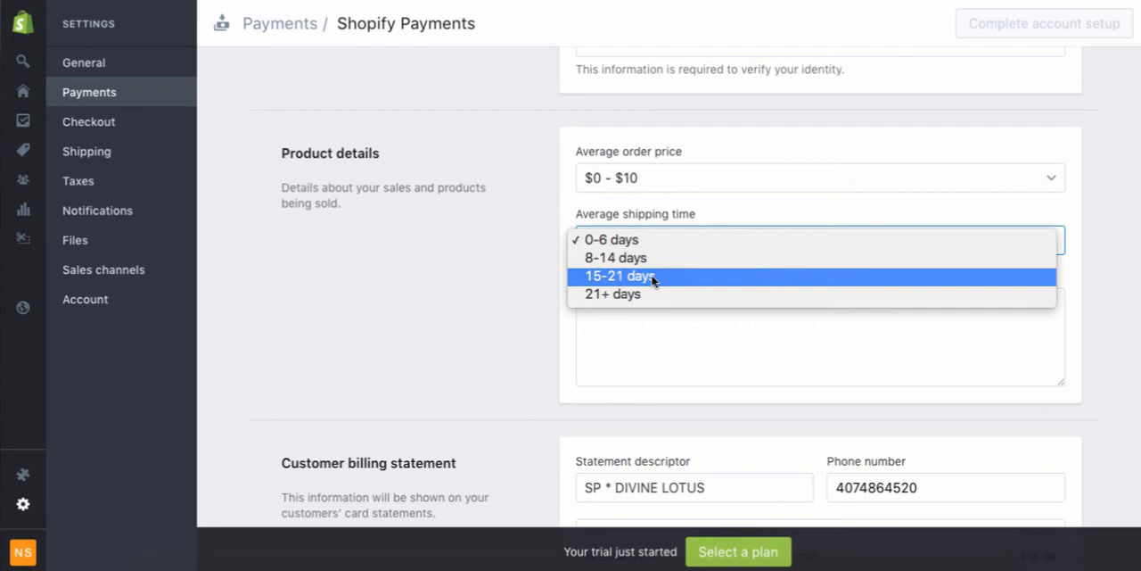
{"action": "left_click", "coordinate": [451, 276]}
Examine the customer billing statement descriptor with its preview and the banking information fields.
{"action": "scroll", "coordinate": [449, 278], "scroll_direction": "down", "scroll_amount": 3}
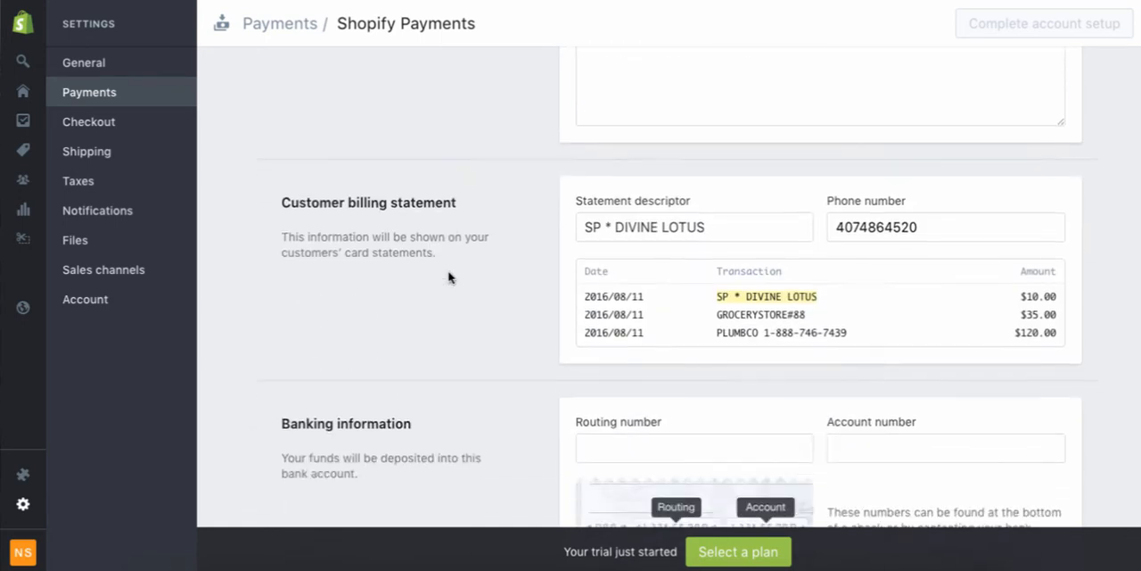
{"action": "scroll", "coordinate": [449, 277], "scroll_direction": "down", "scroll_amount": 1}
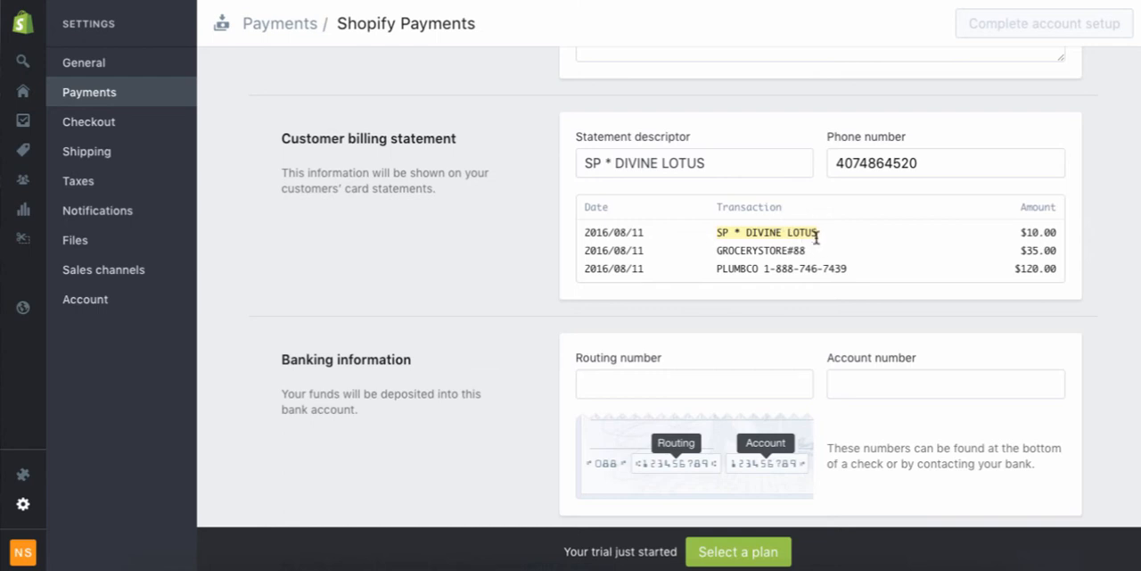
{"action": "mouse_move", "coordinate": [816, 238]}
{"action": "left_click", "coordinate": [698, 163]}
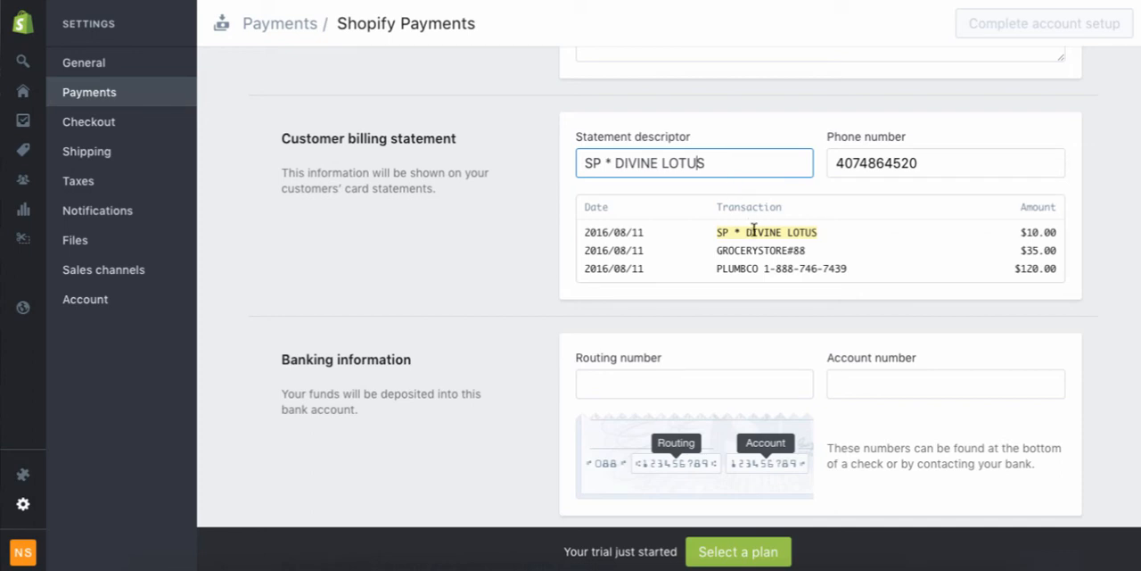
{"action": "scroll", "coordinate": [402, 385], "scroll_direction": "down", "scroll_amount": 2}
{"action": "scroll", "coordinate": [403, 385], "scroll_direction": "down", "scroll_amount": 1}
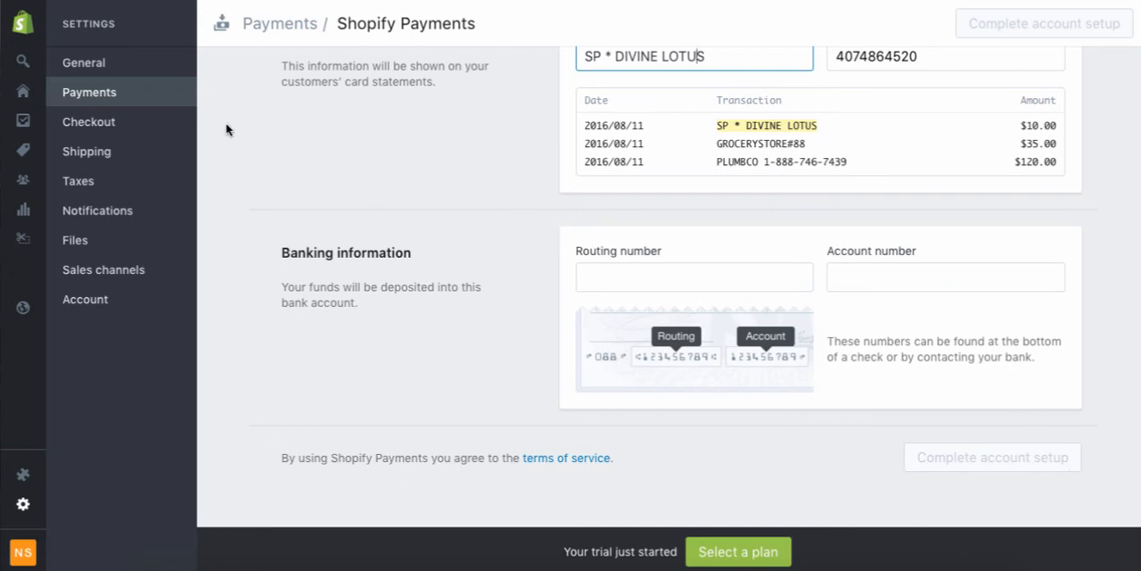
Return to the Payments settings, expand the PayPal Express Checkout details to review its fees and deactivation option, and collapse them.
{"action": "left_click", "coordinate": [304, 32]}
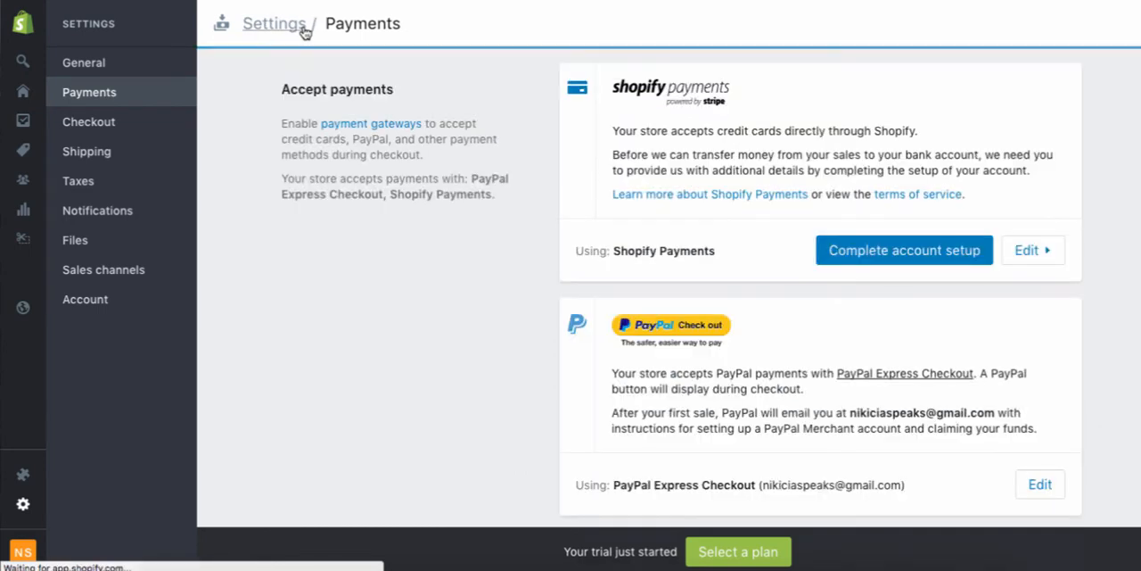
{"action": "scroll", "coordinate": [417, 173], "scroll_direction": "down", "scroll_amount": 4}
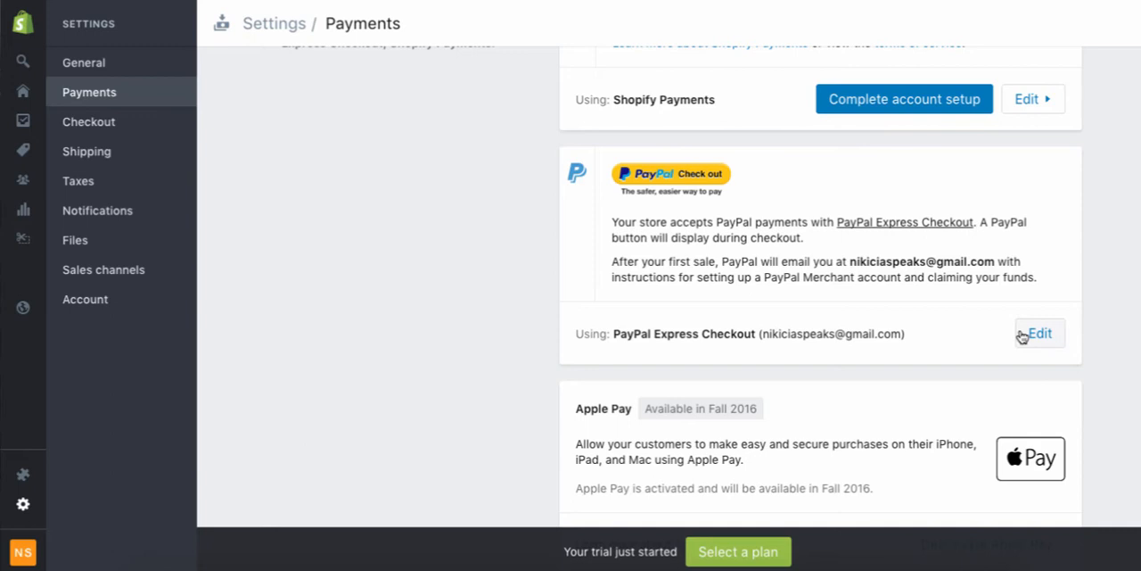
{"action": "left_click", "coordinate": [1022, 336]}
{"action": "scroll", "coordinate": [1022, 336], "scroll_direction": "down", "scroll_amount": 2}
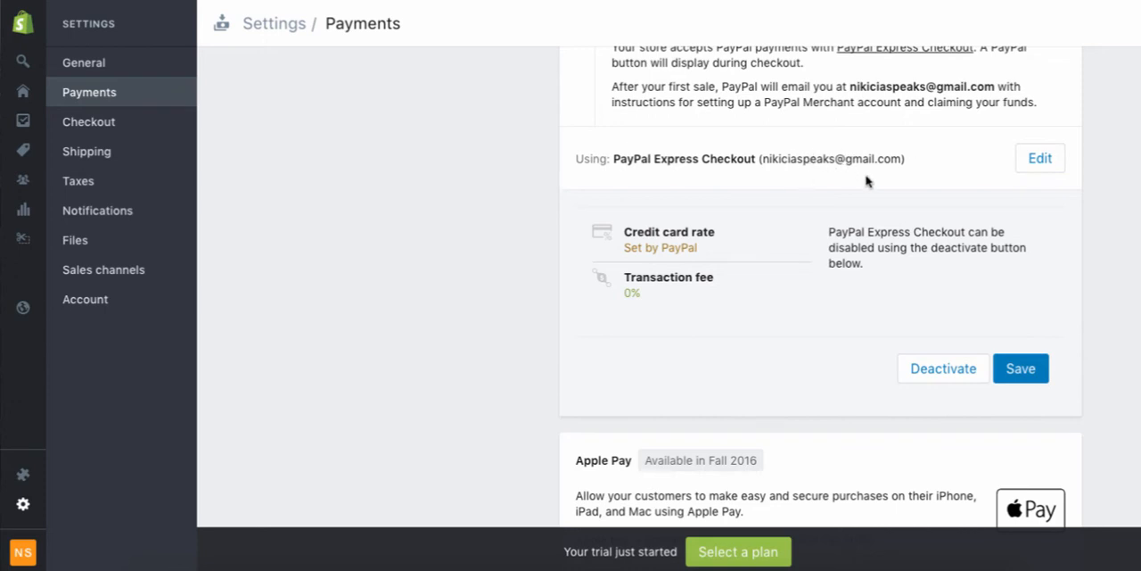
{"action": "scroll", "coordinate": [866, 179], "scroll_direction": "up", "scroll_amount": 1}
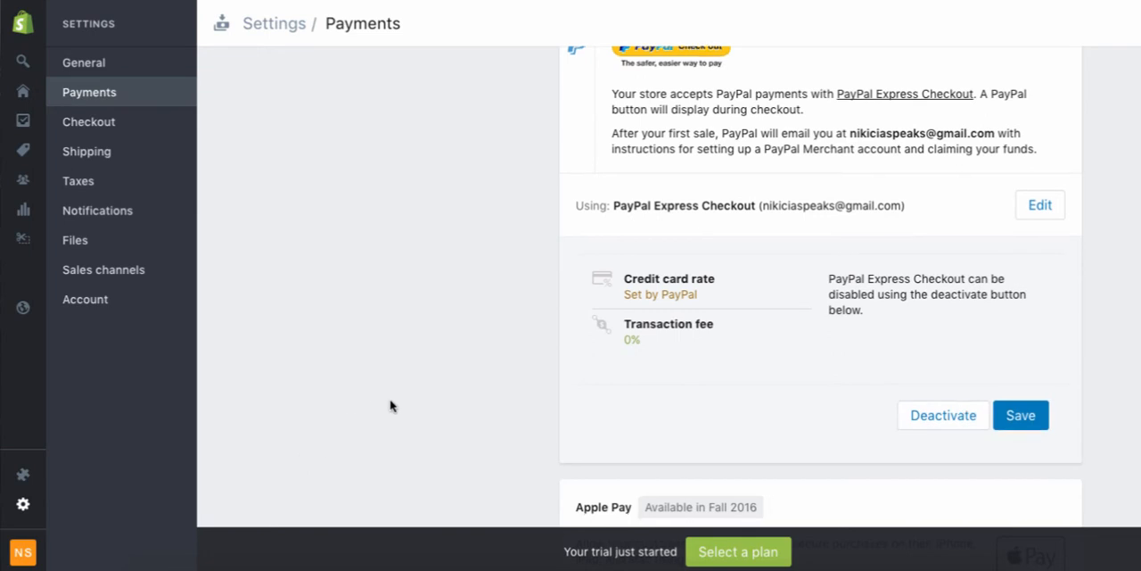
{"action": "scroll", "coordinate": [391, 406], "scroll_direction": "down", "scroll_amount": 1}
{"action": "scroll", "coordinate": [390, 406], "scroll_direction": "down", "scroll_amount": 1}
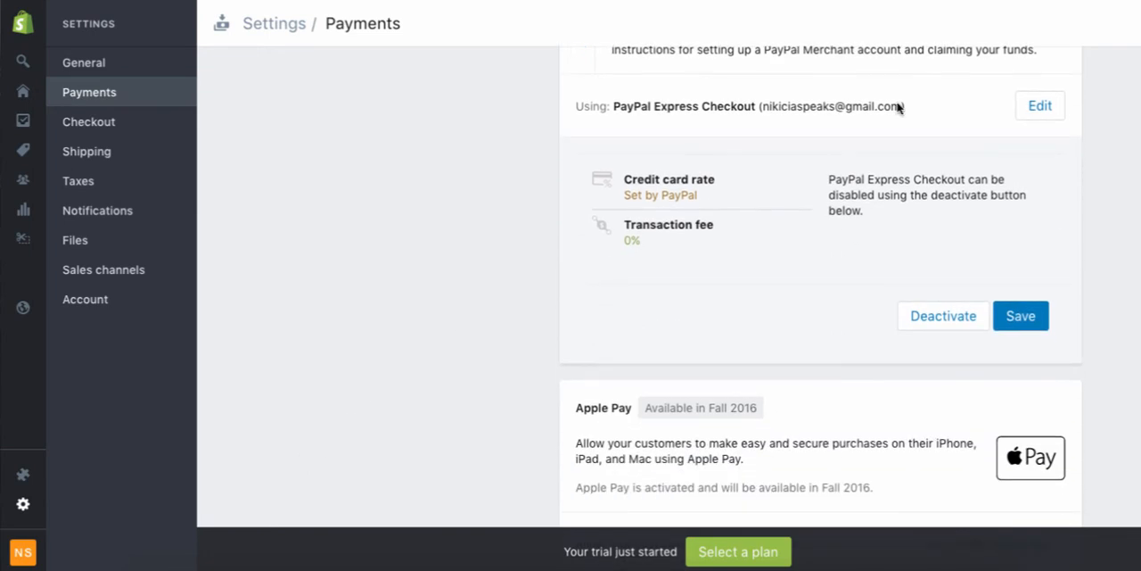
{"action": "left_click", "coordinate": [1041, 113]}
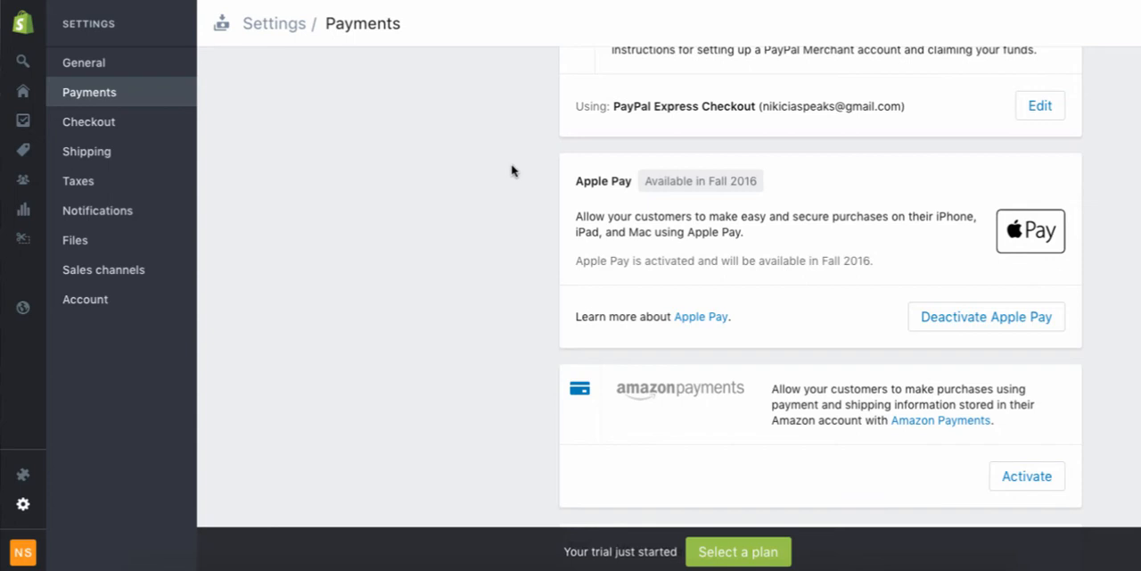
Review the Apple Pay and Amazon Payments options in the Payments settings.
{"action": "scroll", "coordinate": [512, 170], "scroll_direction": "up", "scroll_amount": 3}
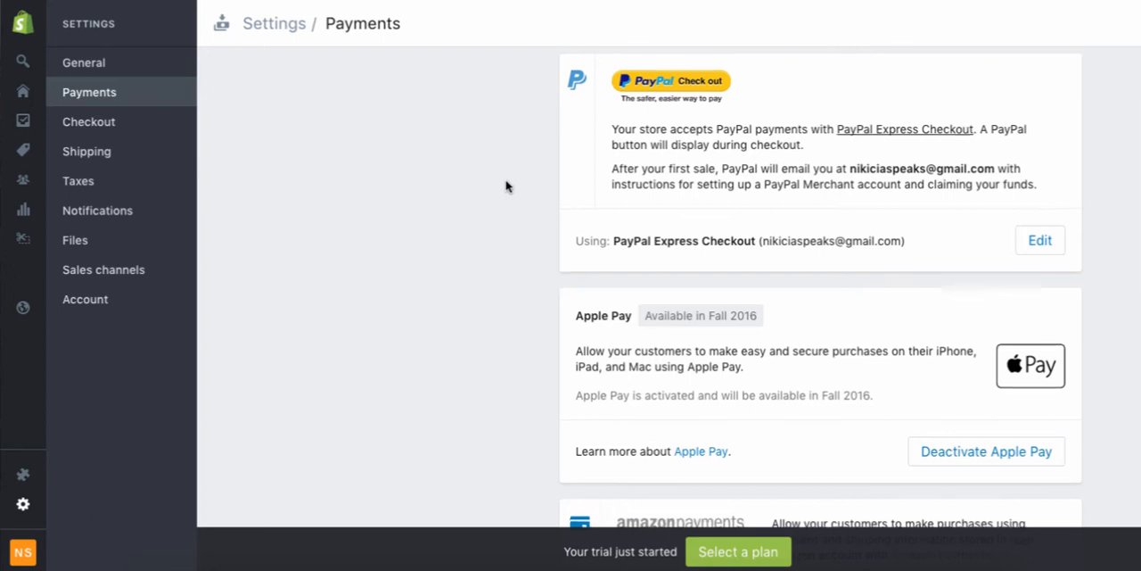
{"action": "scroll", "coordinate": [505, 185], "scroll_direction": "down", "scroll_amount": 1}
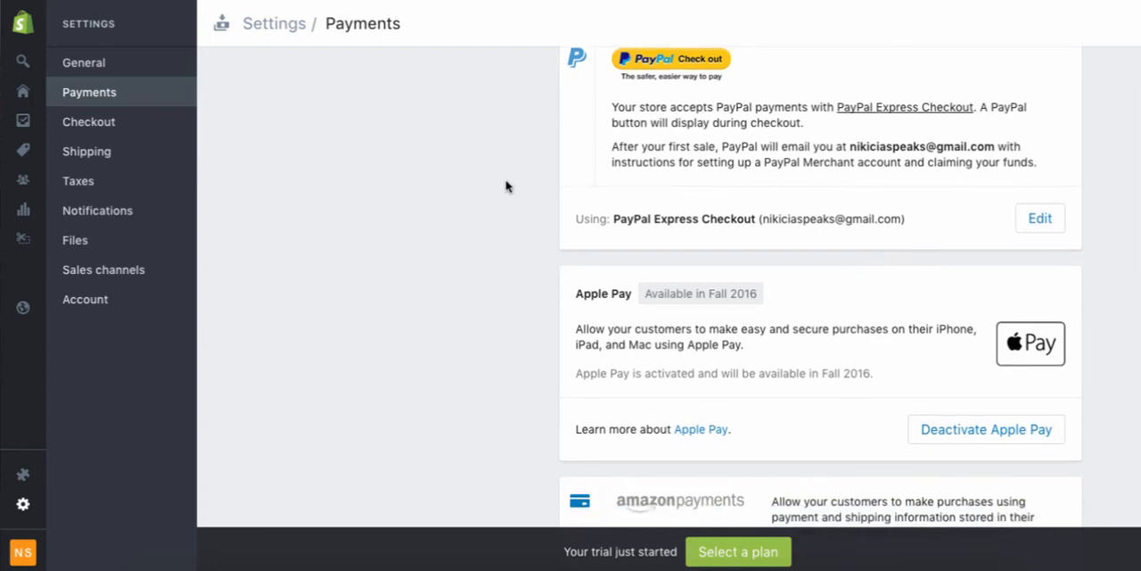
{"action": "scroll", "coordinate": [506, 186], "scroll_direction": "down", "scroll_amount": 3}
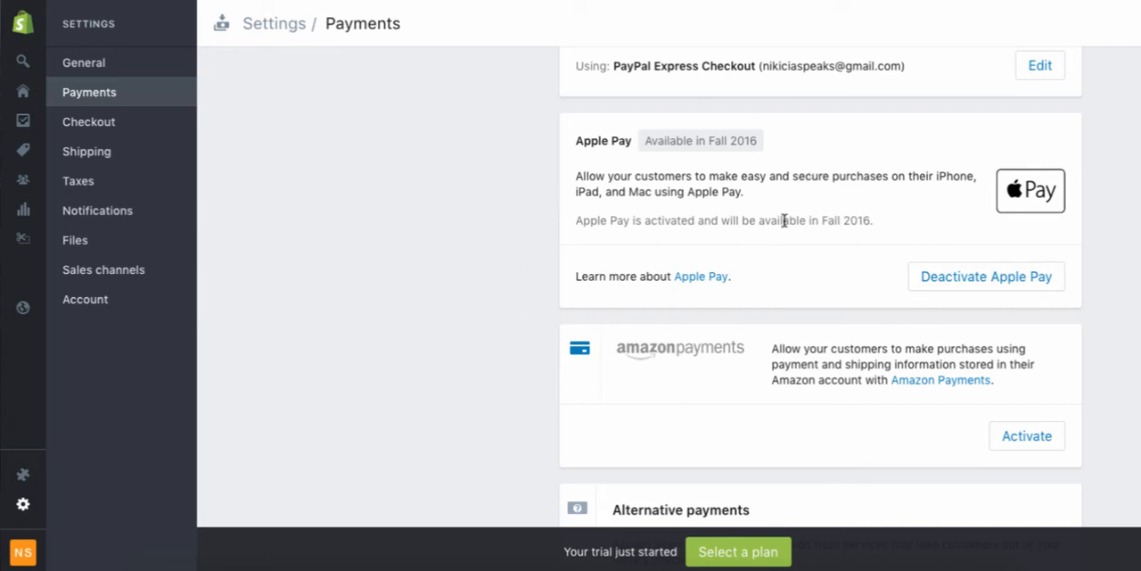
Review the alternative payment methods, manual payments and payment authorization options in the Payments settings, keeping the current selections.
{"action": "scroll", "coordinate": [1123, 311], "scroll_direction": "down", "scroll_amount": 1}
{"action": "scroll", "coordinate": [1123, 311], "scroll_direction": "down", "scroll_amount": 3}
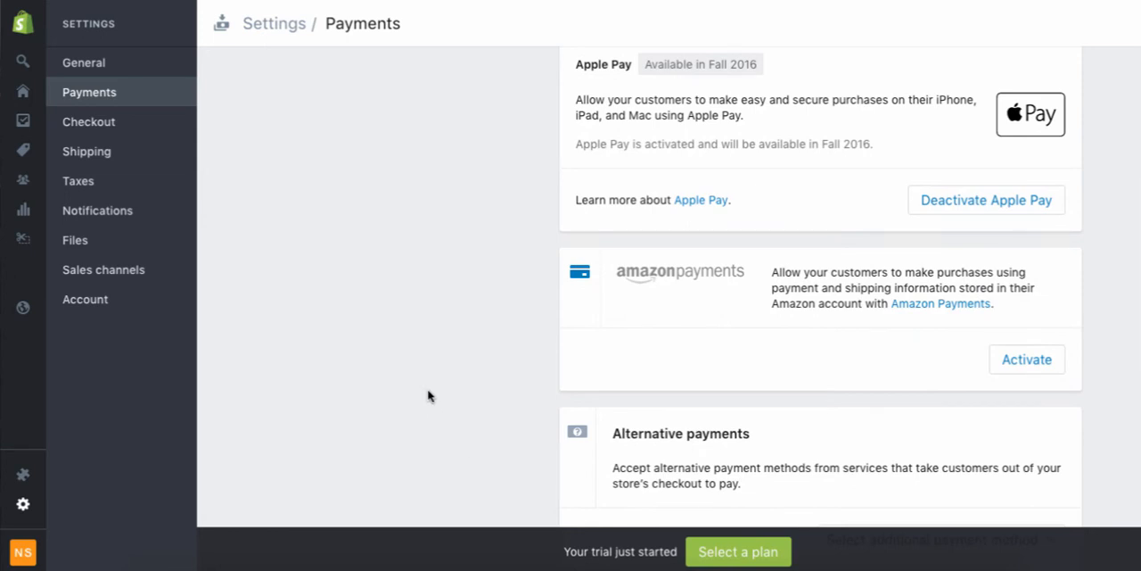
{"action": "scroll", "coordinate": [428, 395], "scroll_direction": "down", "scroll_amount": 3}
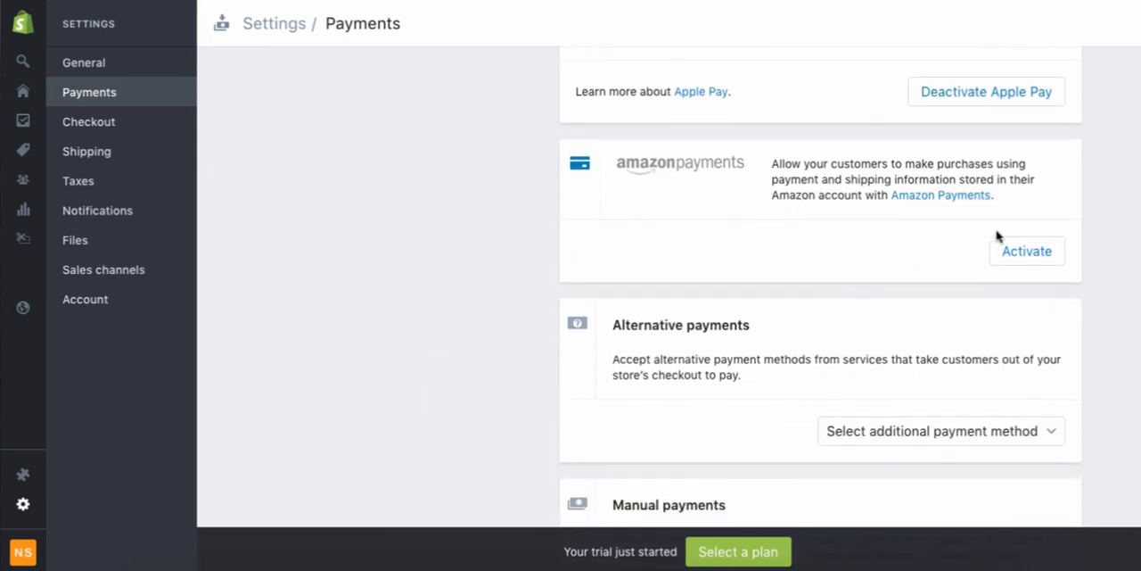
{"action": "scroll", "coordinate": [364, 341], "scroll_direction": "down", "scroll_amount": 3}
{"action": "left_click", "coordinate": [1022, 303]}
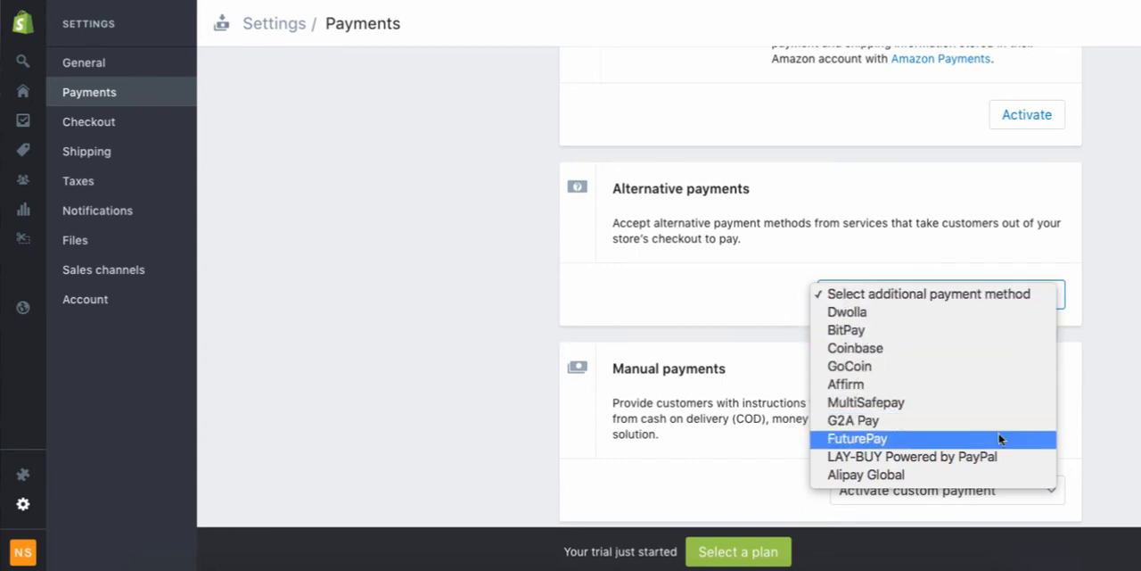
{"action": "left_click", "coordinate": [487, 385]}
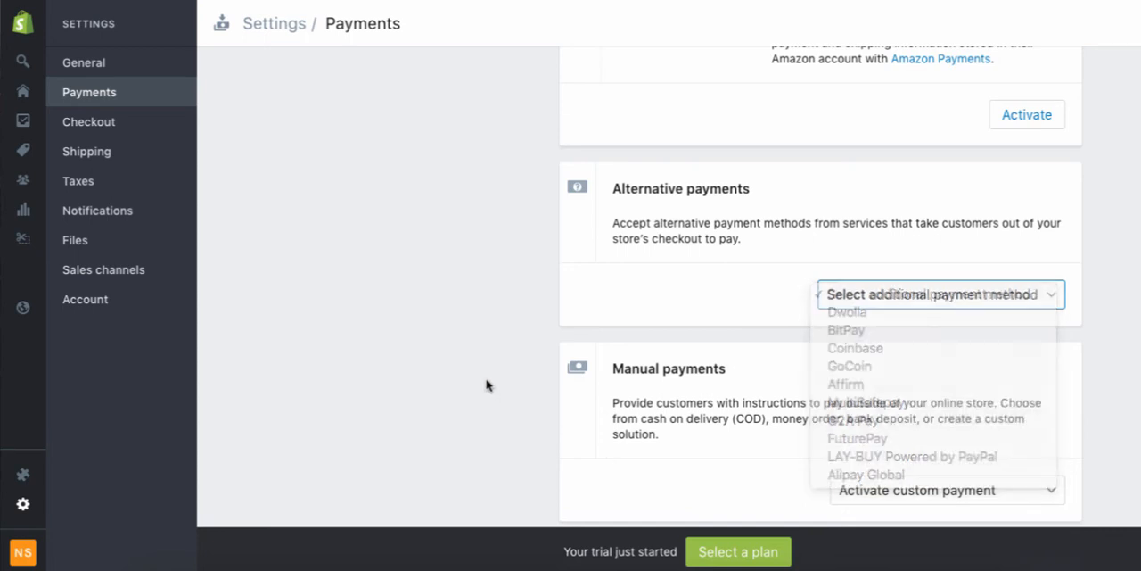
{"action": "scroll", "coordinate": [486, 384], "scroll_direction": "down", "scroll_amount": 3}
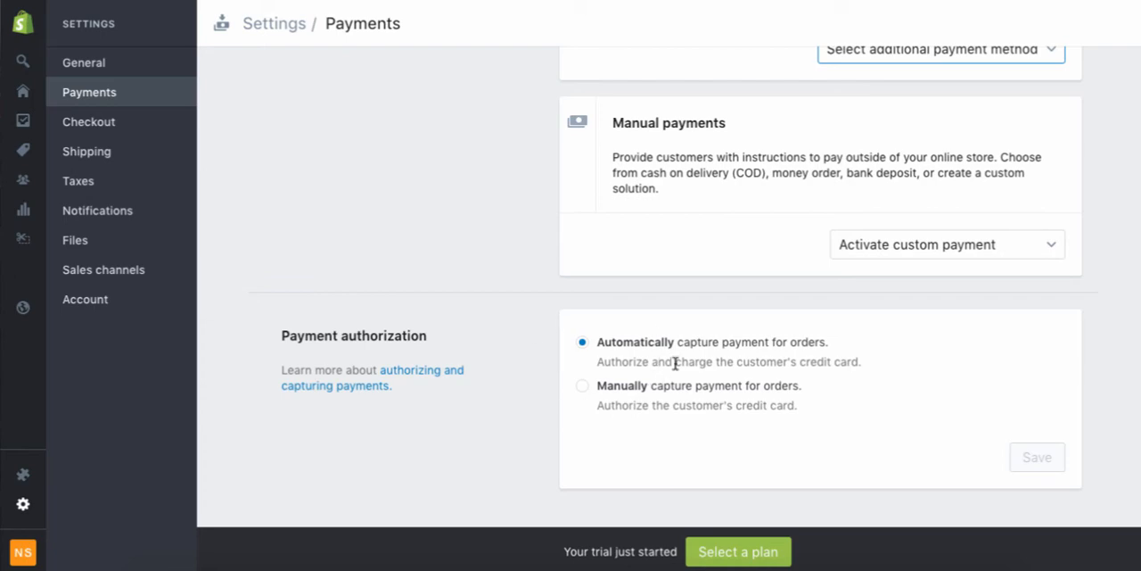
{"action": "scroll", "coordinate": [962, 396], "scroll_direction": "up", "scroll_amount": 10}
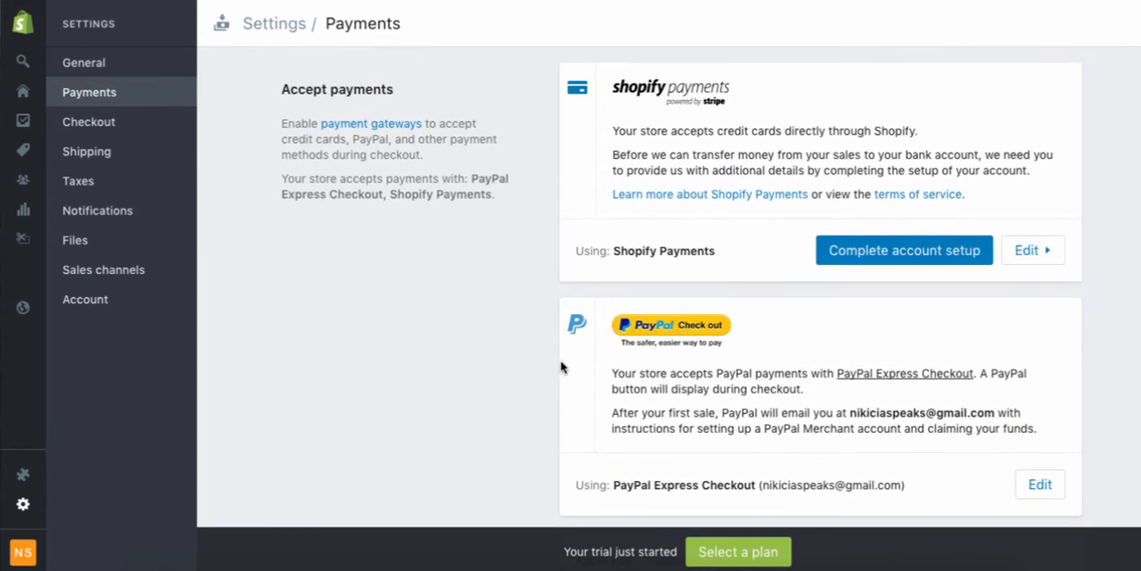
In the Checkout settings, make customer accounts optional and require both first and last name in the form options.
{"action": "left_click", "coordinate": [124, 123]}
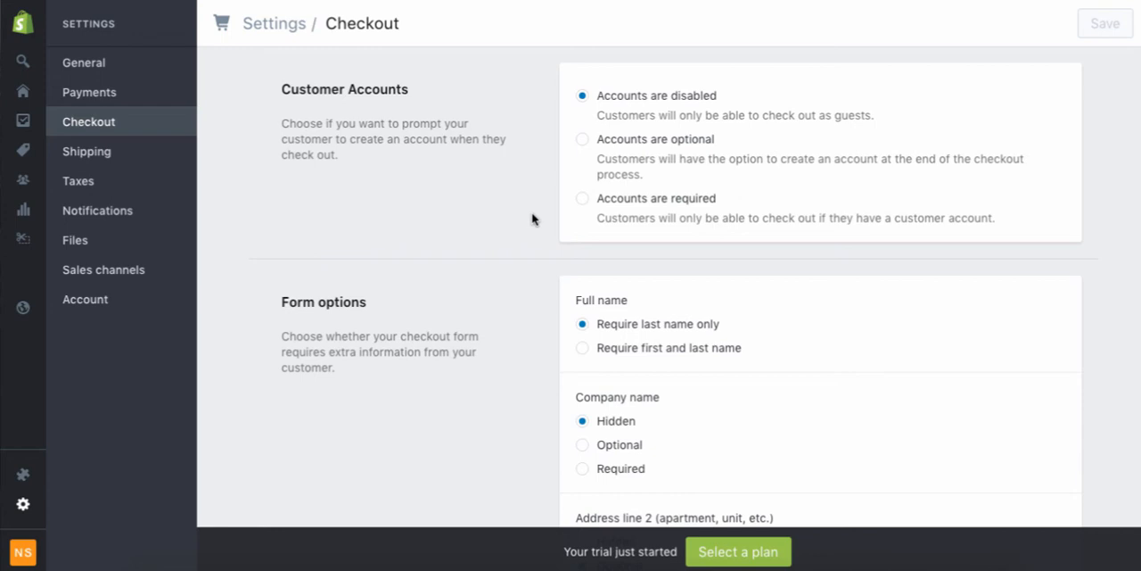
{"action": "left_click", "coordinate": [583, 142]}
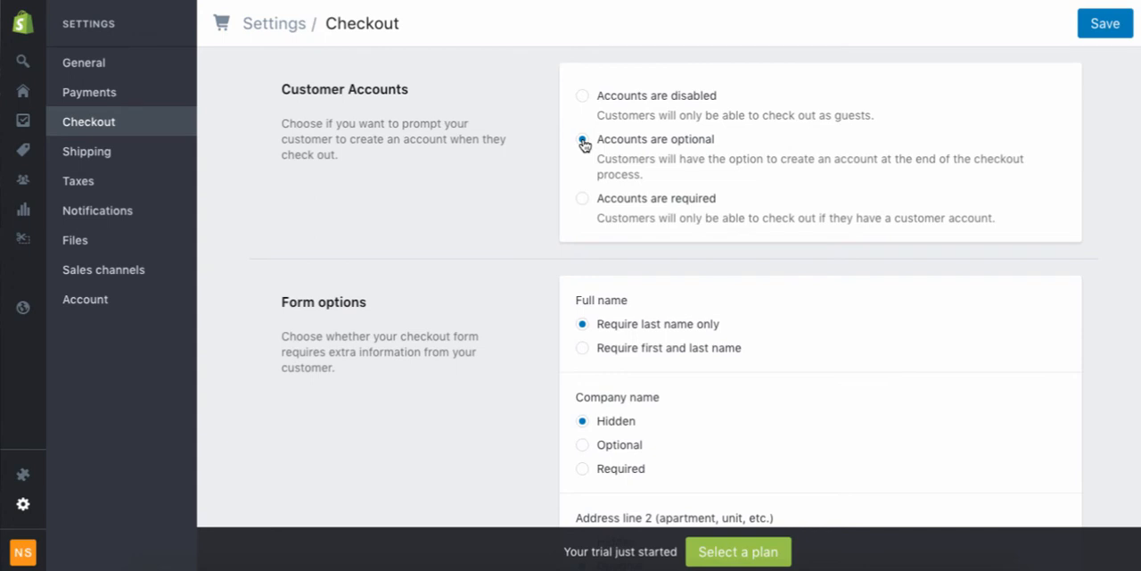
{"action": "scroll", "coordinate": [584, 143], "scroll_direction": "down", "scroll_amount": 3}
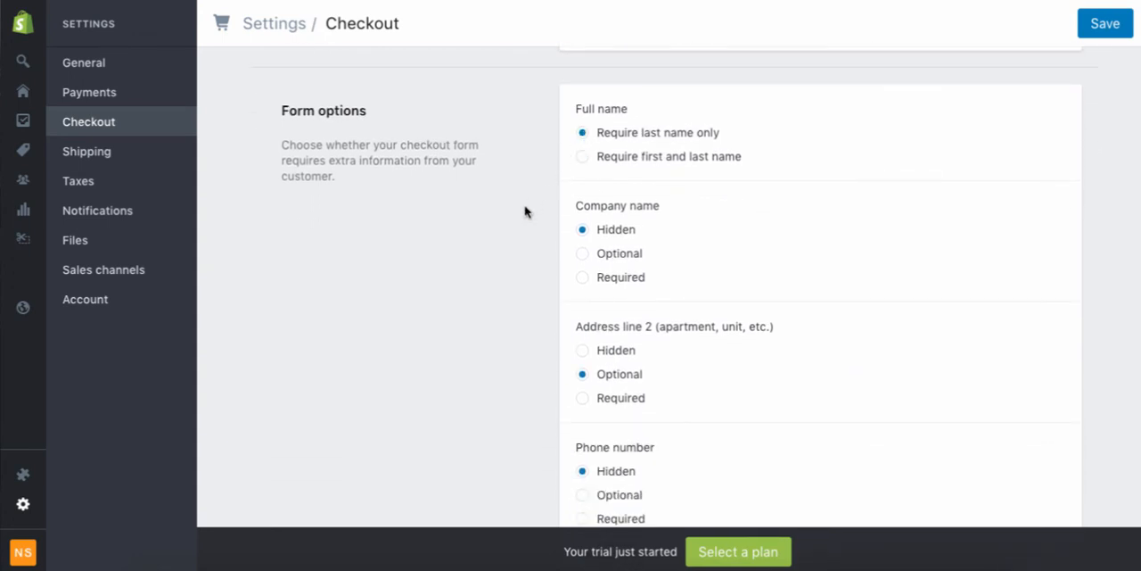
{"action": "left_click", "coordinate": [705, 161]}
Make the phone number field optional in the checkout form options.
{"action": "scroll", "coordinate": [701, 158], "scroll_direction": "down", "scroll_amount": 2}
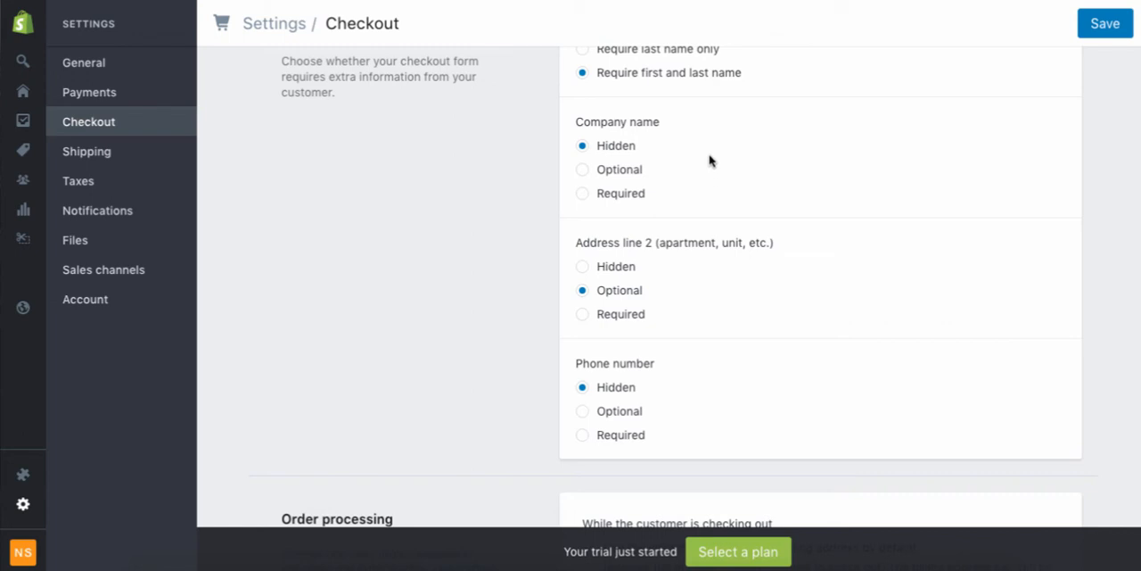
{"action": "scroll", "coordinate": [839, 152], "scroll_direction": "down", "scroll_amount": 2}
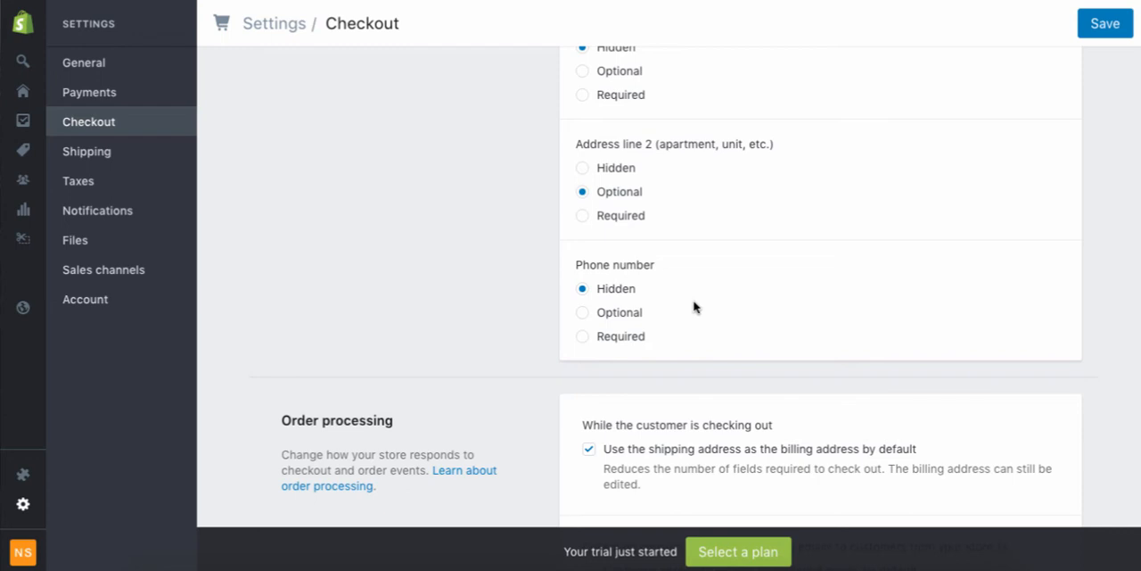
{"action": "left_click", "coordinate": [628, 319]}
Review the order processing options for billing address, promotional email consent, order fulfillment, automatic archiving and additional scripts.
{"action": "scroll", "coordinate": [630, 319], "scroll_direction": "down", "scroll_amount": 3}
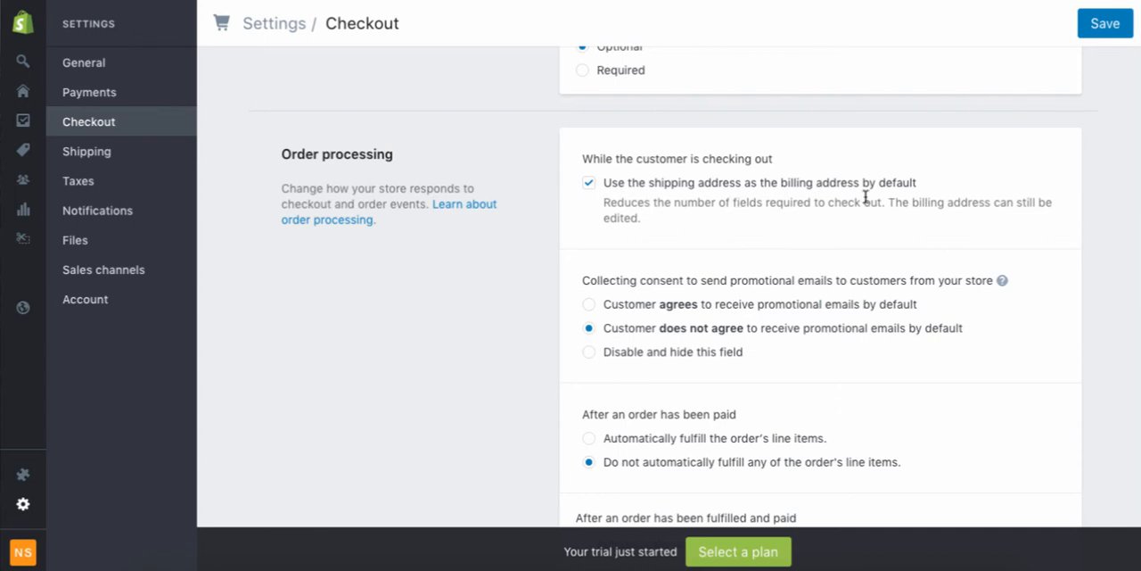
{"action": "scroll", "coordinate": [844, 224], "scroll_direction": "down", "scroll_amount": 1}
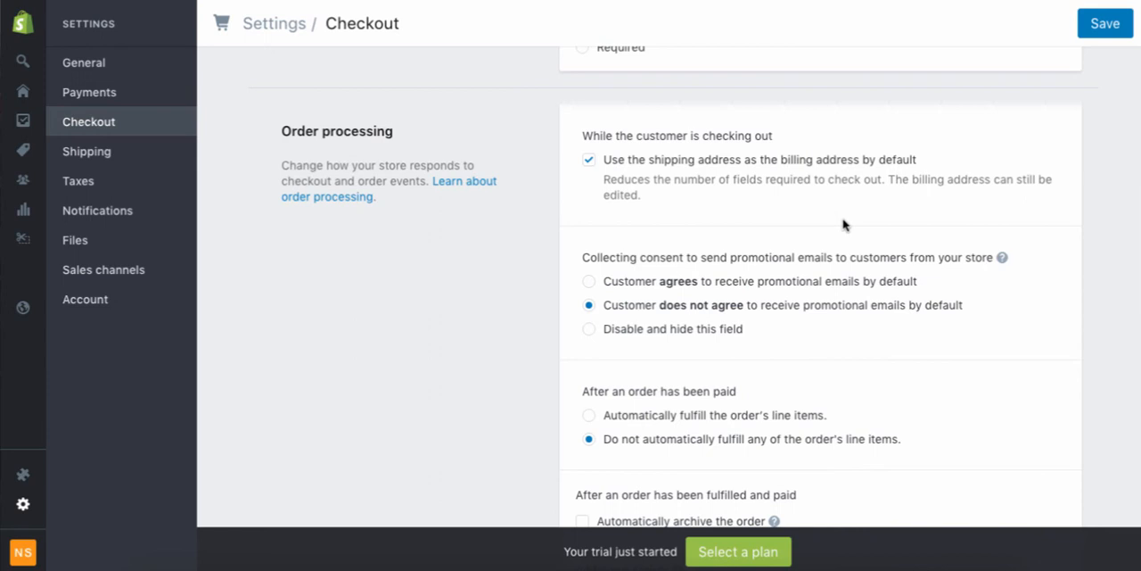
{"action": "scroll", "coordinate": [845, 225], "scroll_direction": "down", "scroll_amount": 2}
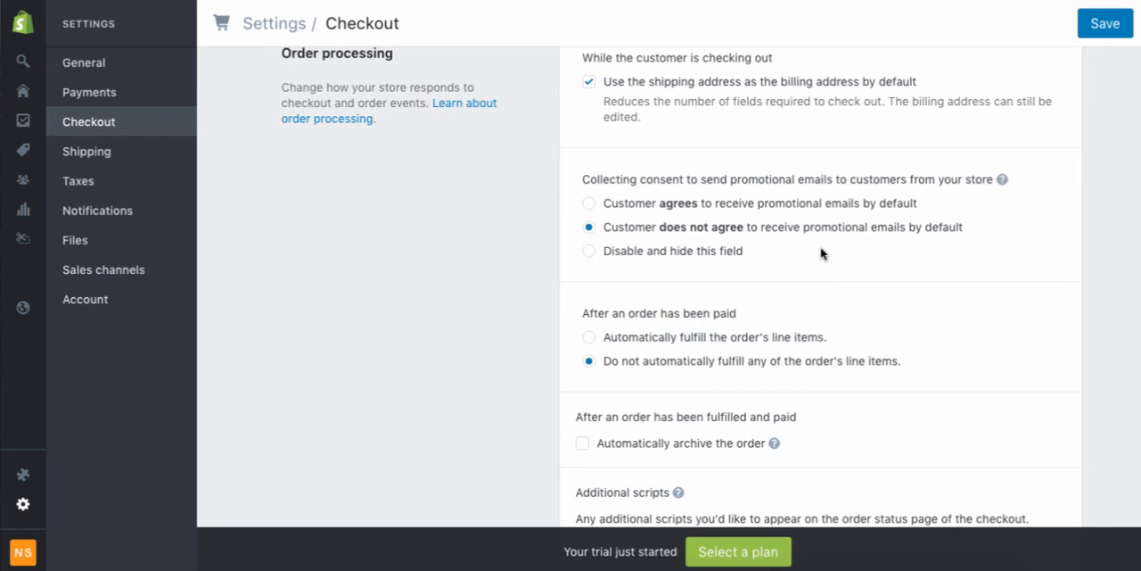
{"action": "scroll", "coordinate": [821, 253], "scroll_direction": "down", "scroll_amount": 1}
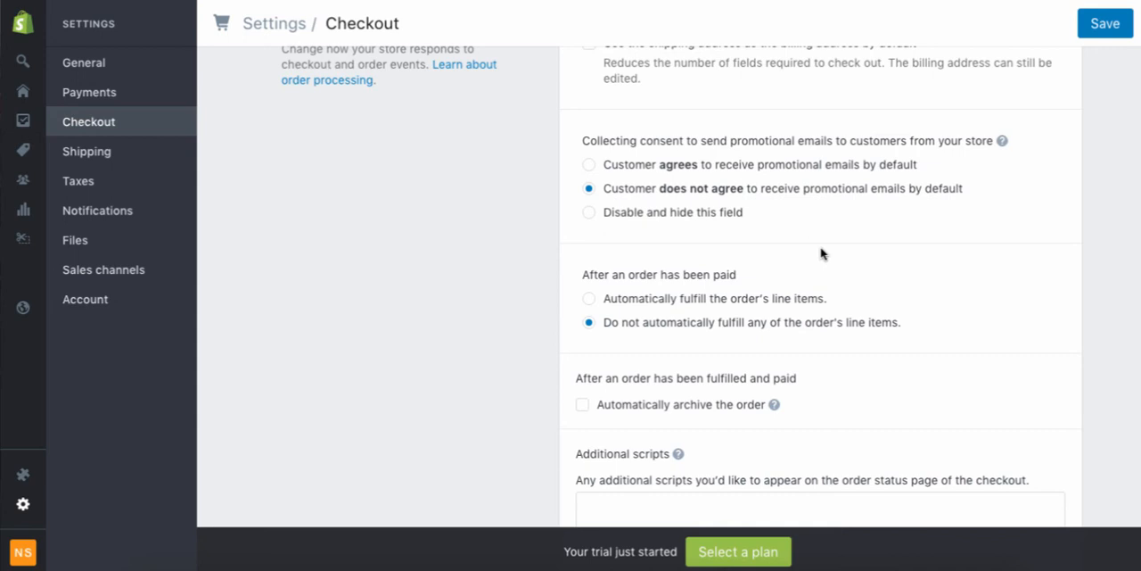
{"action": "scroll", "coordinate": [822, 253], "scroll_direction": "down", "scroll_amount": 3}
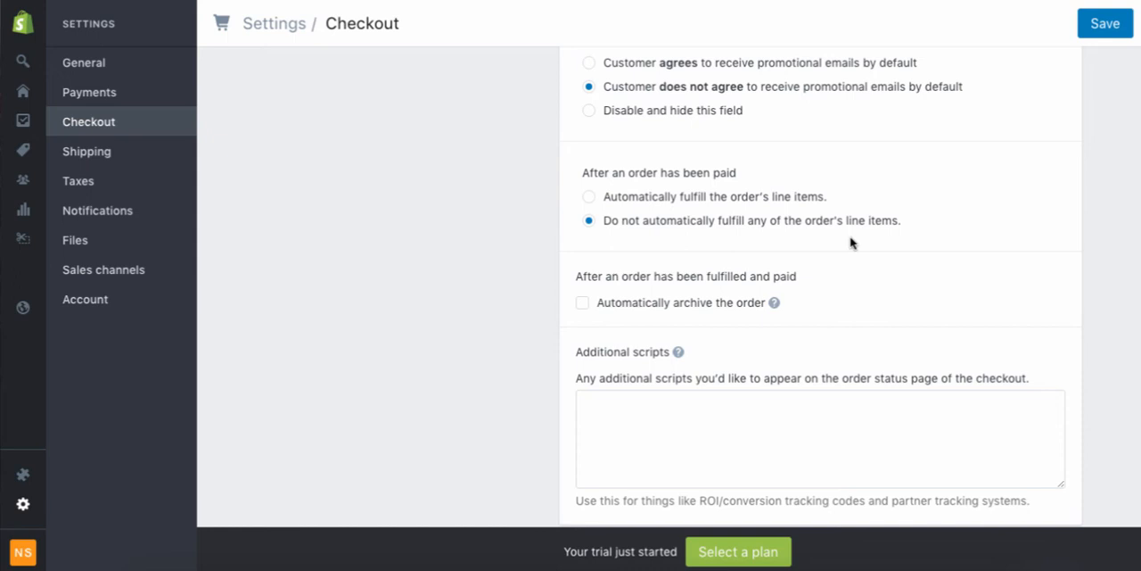
{"action": "scroll", "coordinate": [850, 242], "scroll_direction": "down", "scroll_amount": 2}
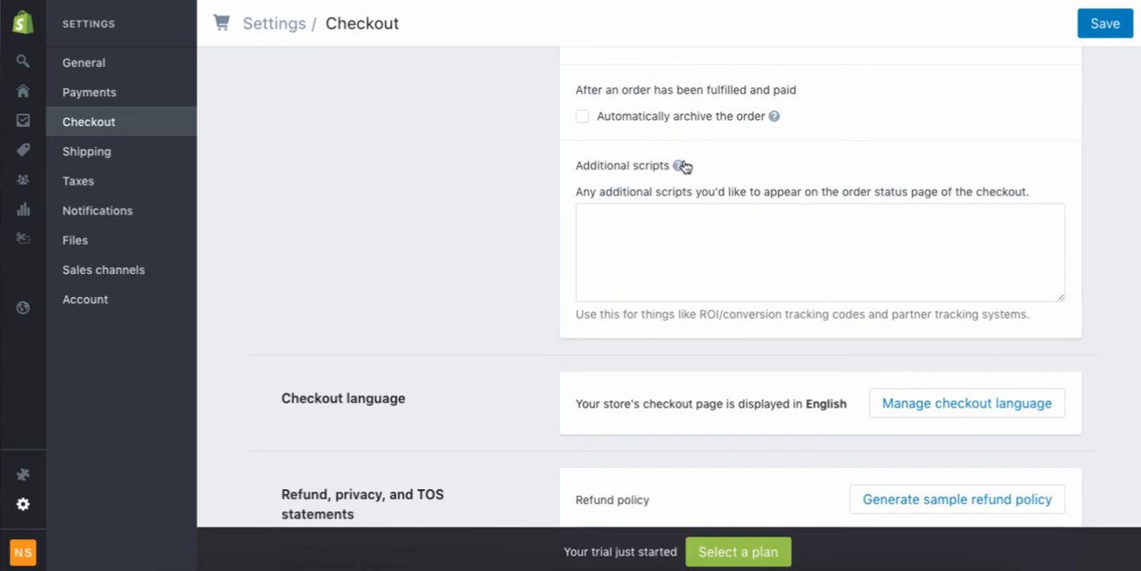
{"action": "mouse_move", "coordinate": [681, 169]}
{"action": "mouse_move", "coordinate": [776, 119]}
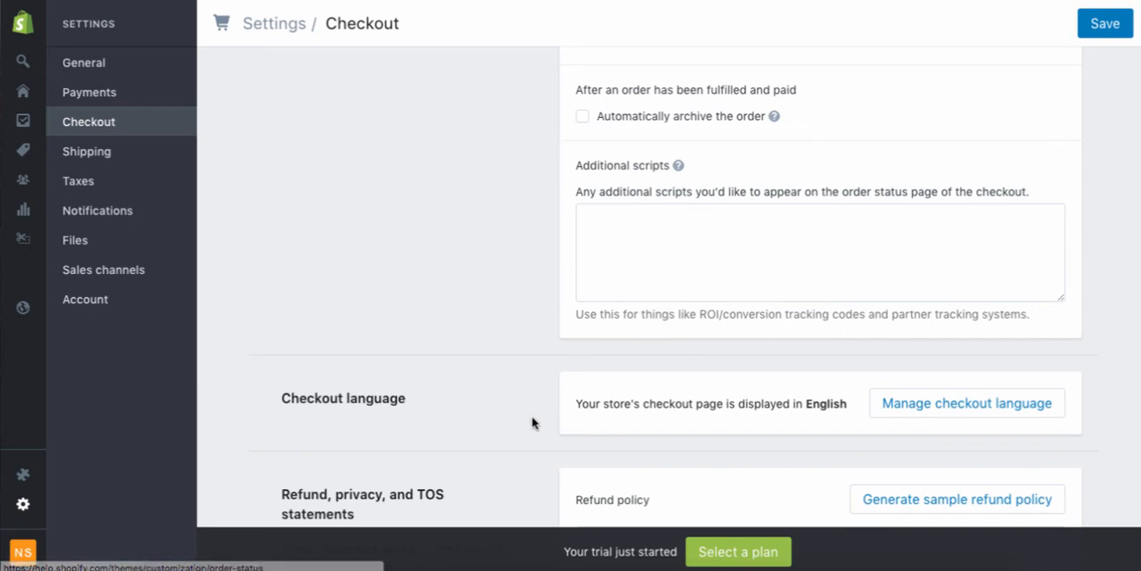
Generate the sample refund policy for the checkout page and skim its text.
{"action": "scroll", "coordinate": [523, 415], "scroll_direction": "down", "scroll_amount": 3}
{"action": "scroll", "coordinate": [523, 415], "scroll_direction": "down", "scroll_amount": 3}
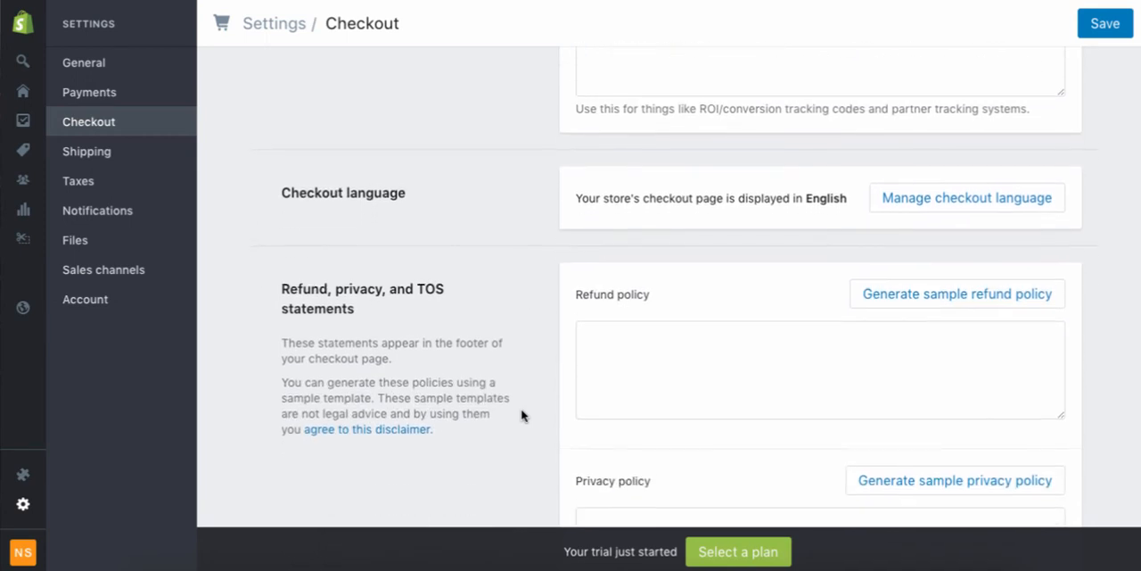
{"action": "scroll", "coordinate": [523, 415], "scroll_direction": "down", "scroll_amount": 1}
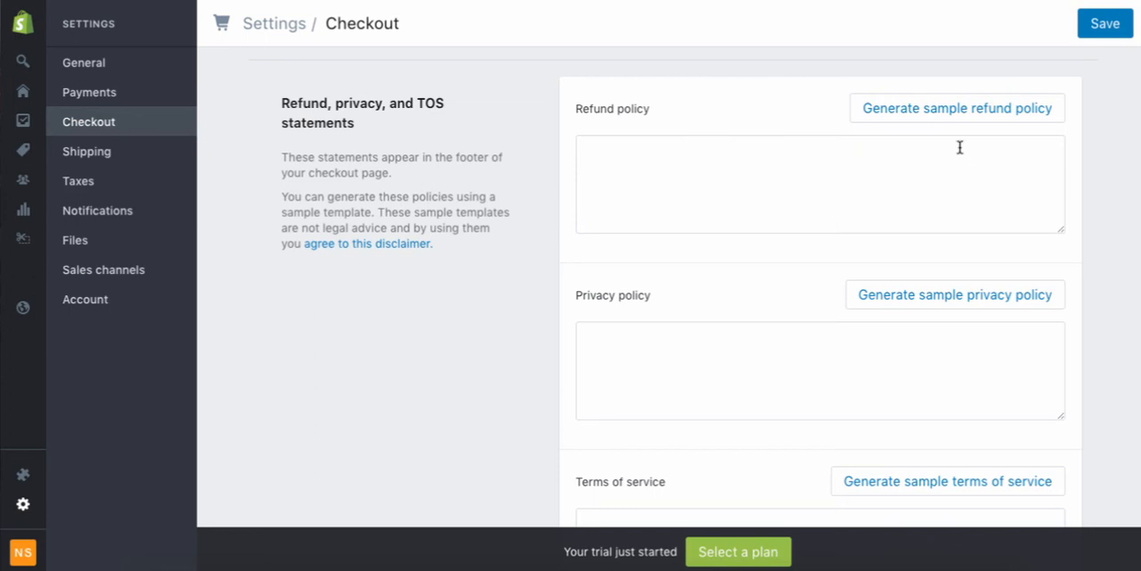
{"action": "left_click", "coordinate": [961, 109]}
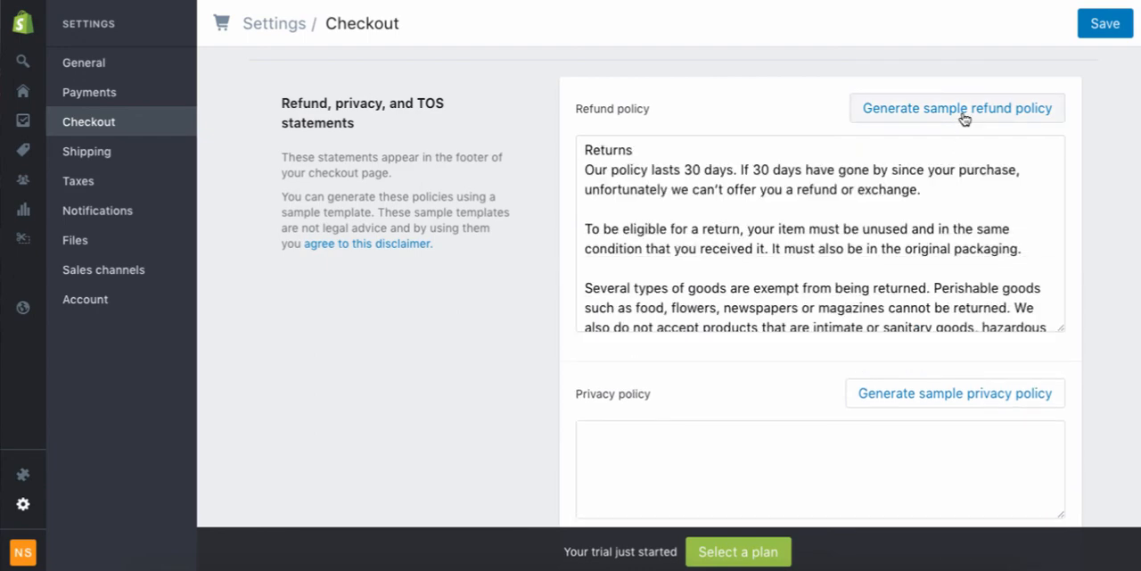
{"action": "scroll", "coordinate": [886, 260], "scroll_direction": "down", "scroll_amount": 15}
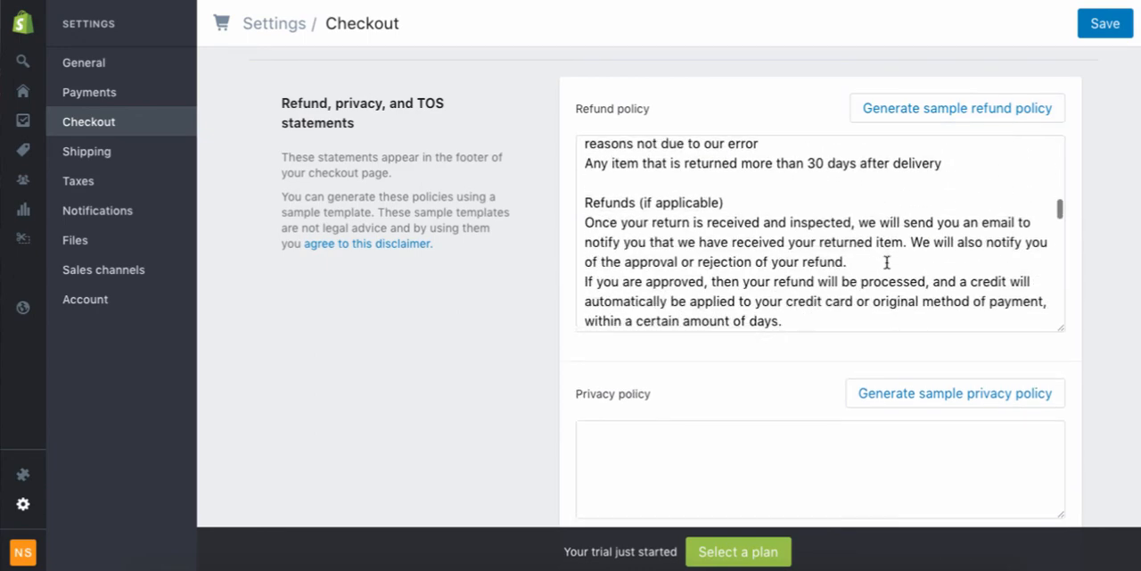
{"action": "scroll", "coordinate": [887, 262], "scroll_direction": "up", "scroll_amount": 1}
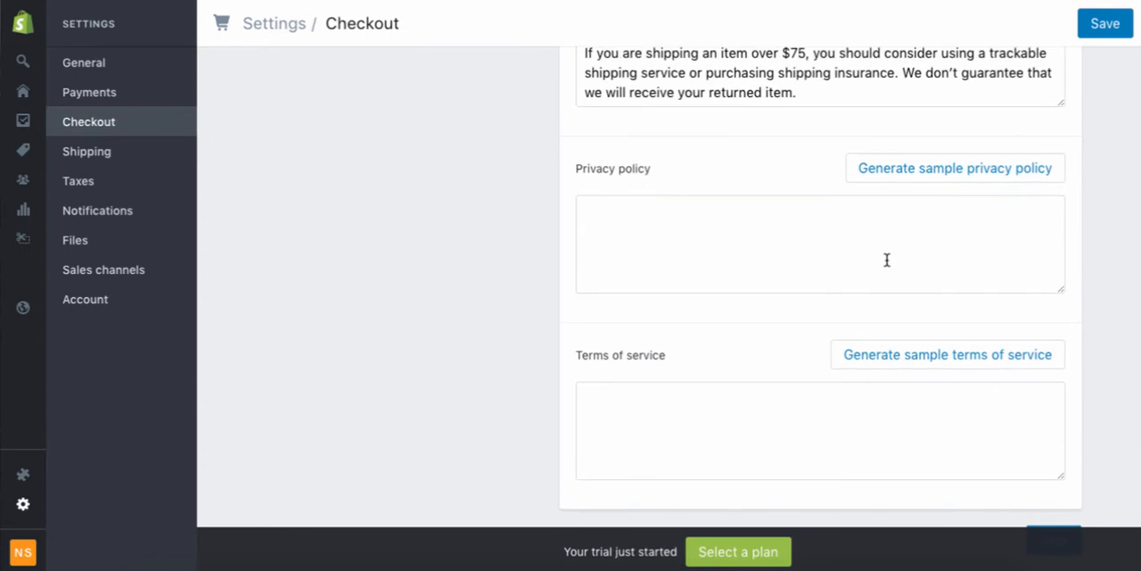
Generate the sample privacy policy and the sample terms of service, and skim their text.
{"action": "left_click", "coordinate": [948, 178]}
{"action": "scroll", "coordinate": [901, 285], "scroll_direction": "down", "scroll_amount": 4}
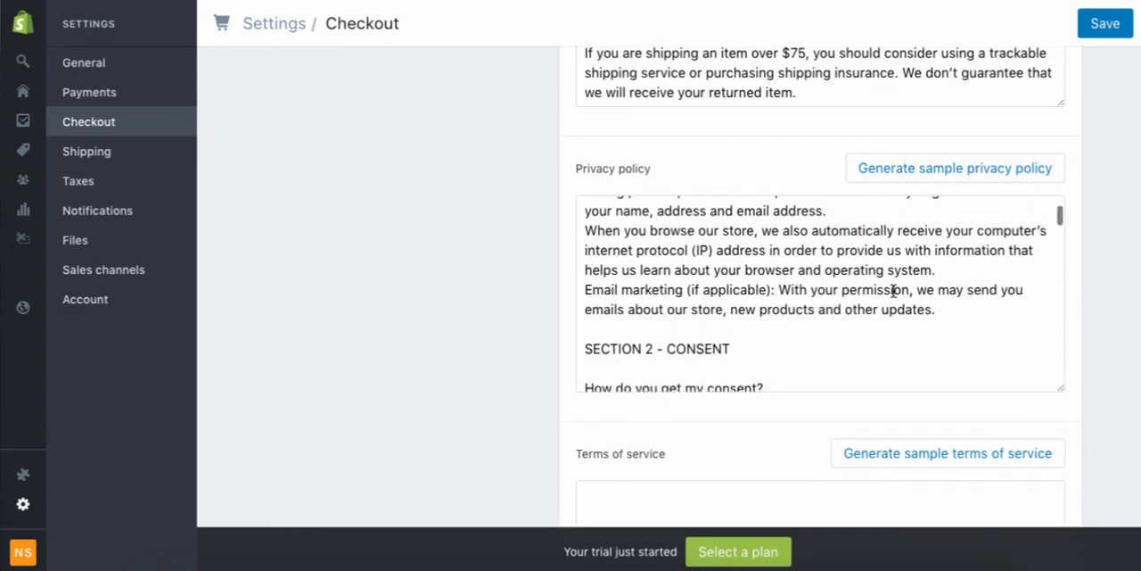
{"action": "left_click", "coordinate": [914, 458]}
{"action": "scroll", "coordinate": [799, 452], "scroll_direction": "down", "scroll_amount": 5}
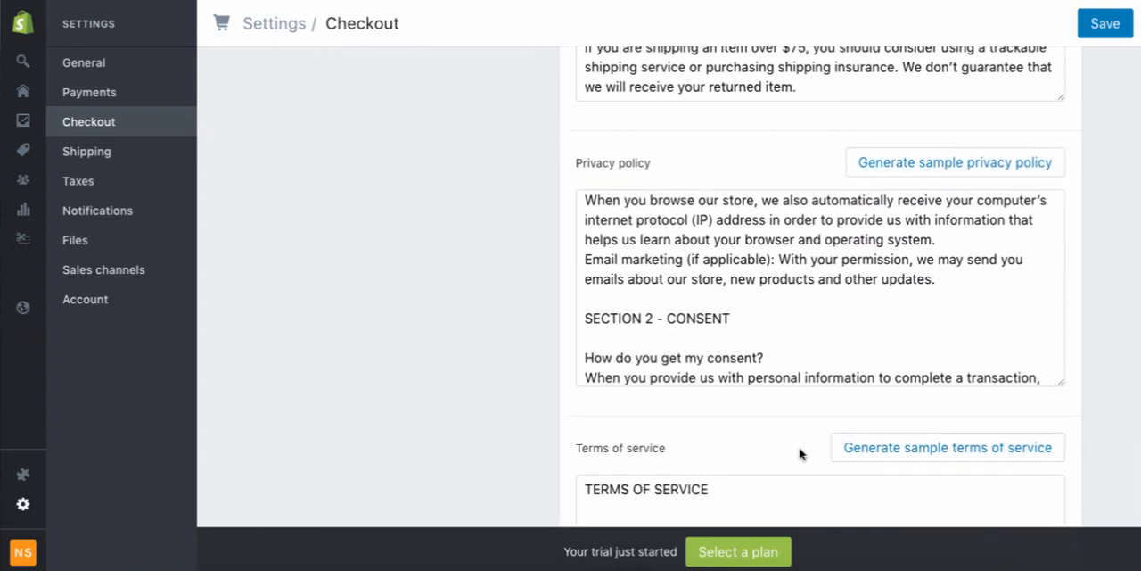
{"action": "scroll", "coordinate": [546, 434], "scroll_direction": "down", "scroll_amount": 3}
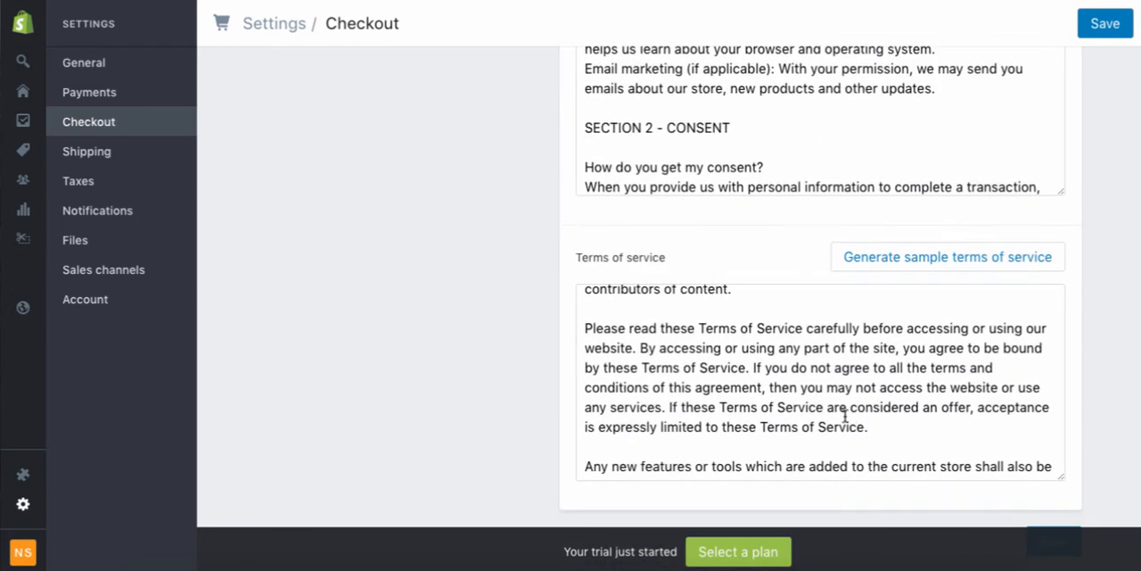
{"action": "scroll", "coordinate": [843, 412], "scroll_direction": "down", "scroll_amount": 6}
{"action": "scroll", "coordinate": [869, 392], "scroll_direction": "down", "scroll_amount": 12}
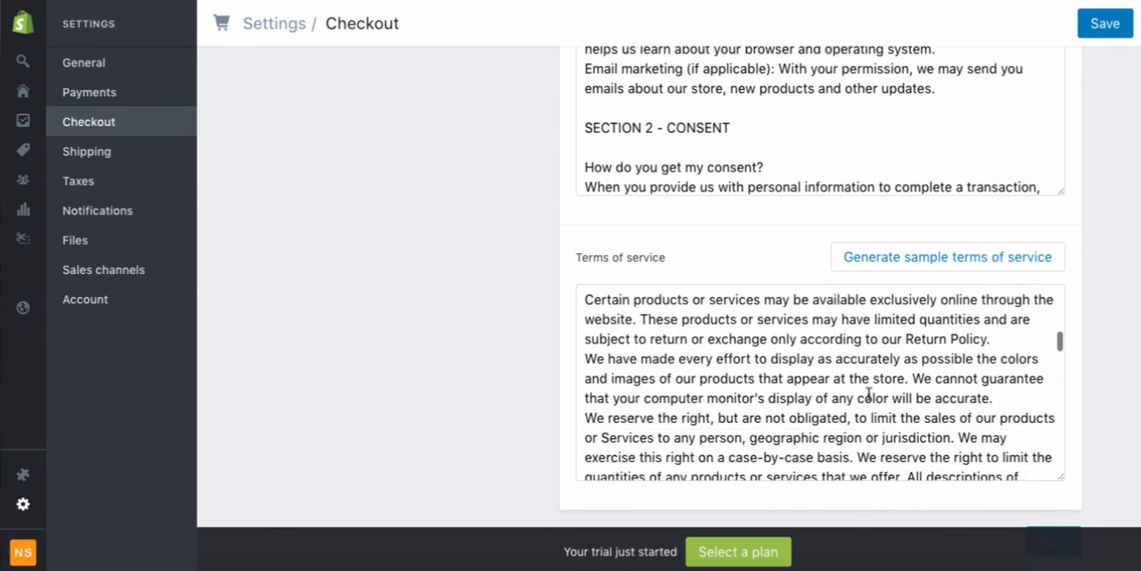
{"action": "scroll", "coordinate": [868, 382], "scroll_direction": "down", "scroll_amount": 12}
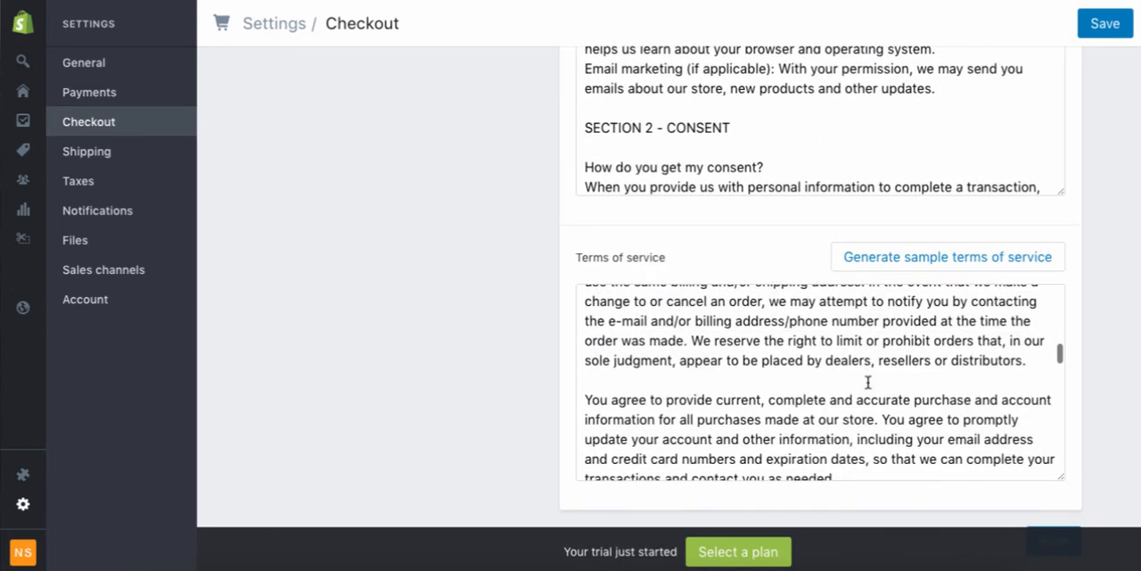
{"action": "scroll", "coordinate": [868, 382], "scroll_direction": "up", "scroll_amount": 5}
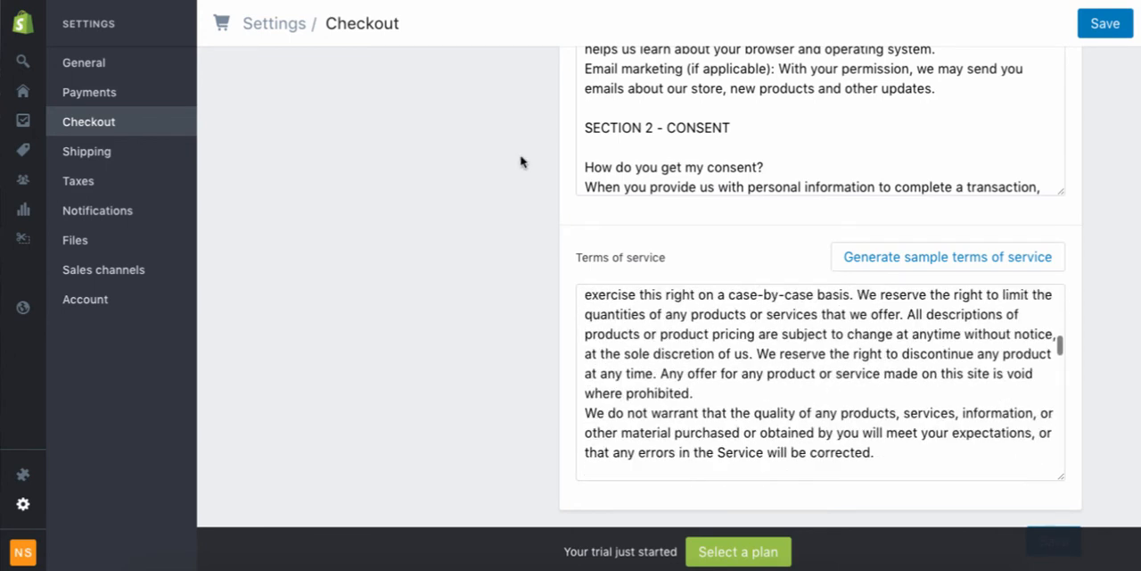
Read through the generated refund policy, checking its refund, sale item, exchange and non-returnable item sections and the inserted contact details.
{"action": "scroll", "coordinate": [522, 162], "scroll_direction": "up", "scroll_amount": 4}
{"action": "scroll", "coordinate": [521, 162], "scroll_direction": "up", "scroll_amount": 3}
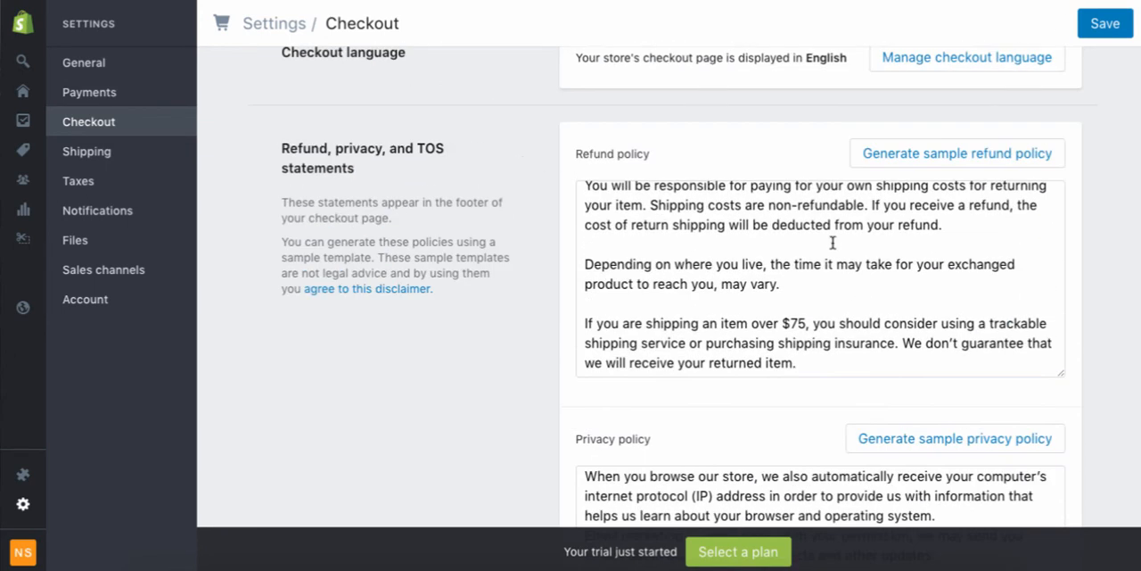
{"action": "scroll", "coordinate": [833, 258], "scroll_direction": "up", "scroll_amount": 3}
{"action": "scroll", "coordinate": [833, 259], "scroll_direction": "up", "scroll_amount": 10}
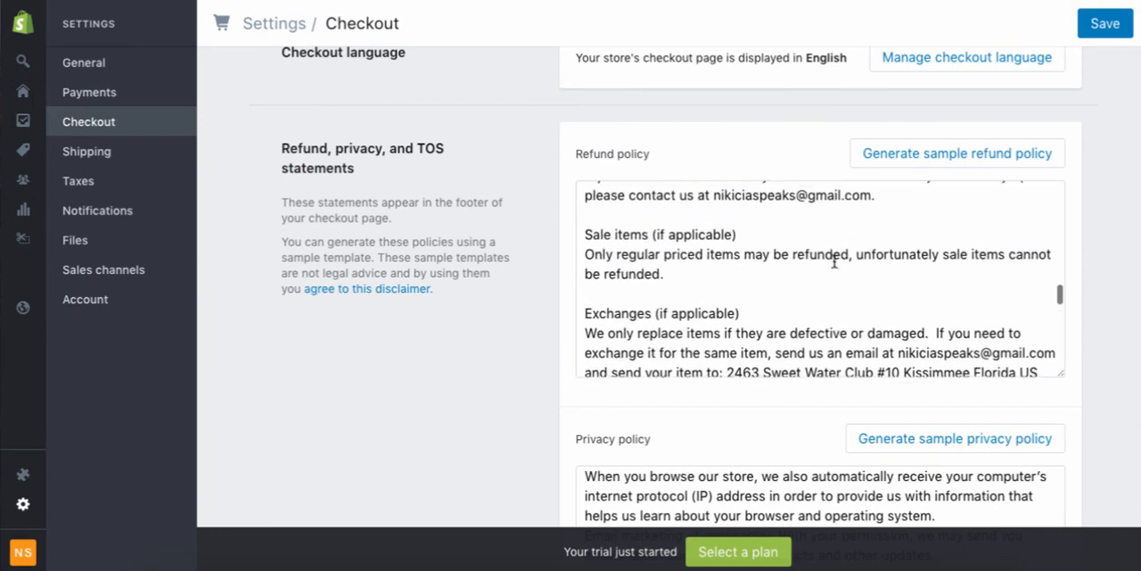
{"action": "scroll", "coordinate": [833, 260], "scroll_direction": "up", "scroll_amount": 2}
{"action": "scroll", "coordinate": [832, 260], "scroll_direction": "down", "scroll_amount": 8}
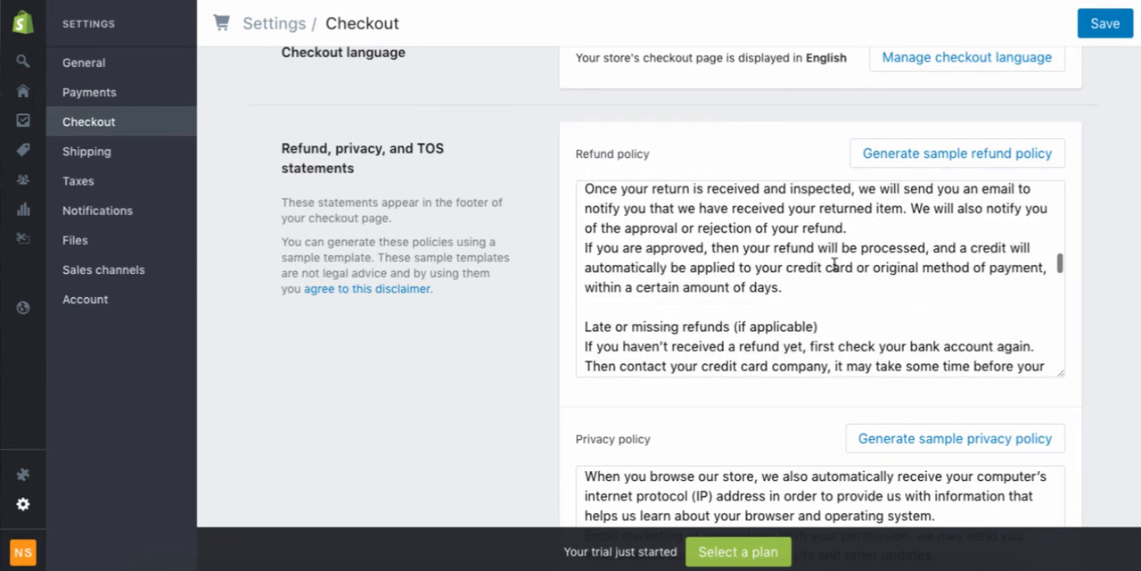
{"action": "scroll", "coordinate": [834, 263], "scroll_direction": "up", "scroll_amount": 2}
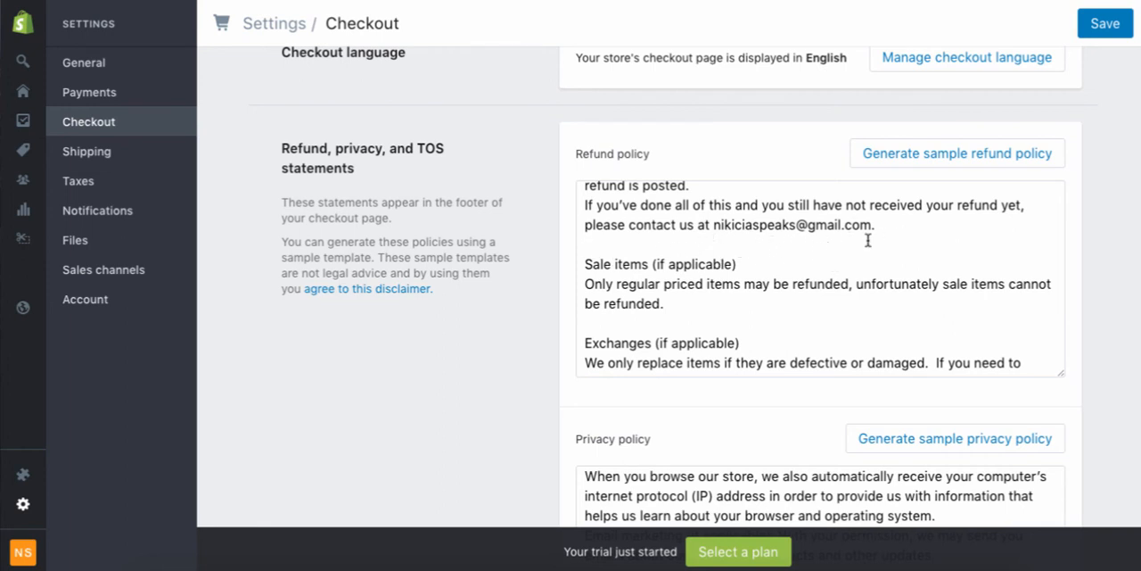
{"action": "scroll", "coordinate": [867, 240], "scroll_direction": "up", "scroll_amount": 10}
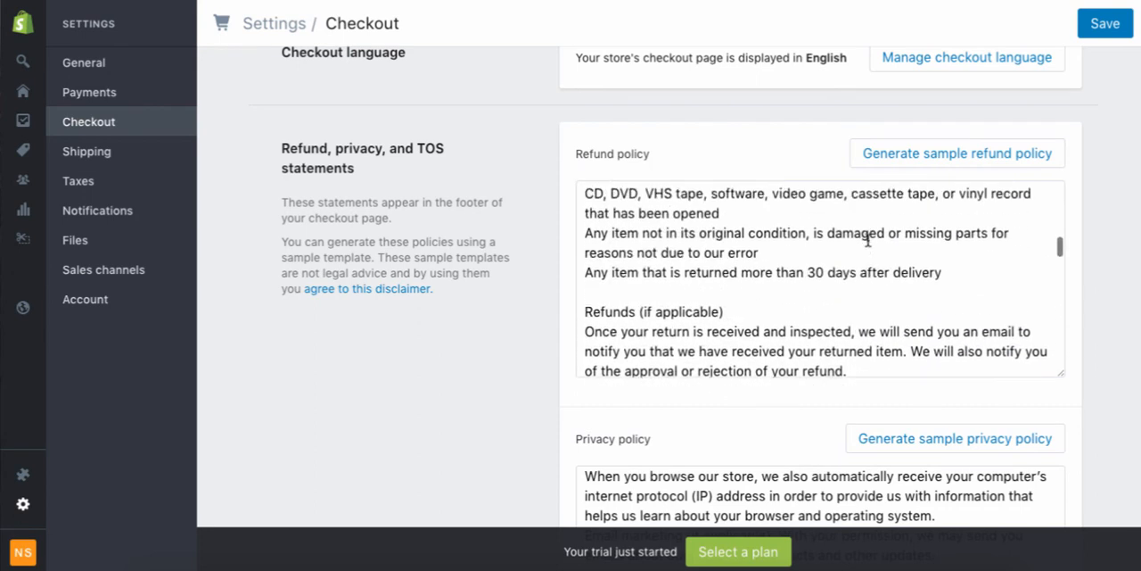
{"action": "scroll", "coordinate": [868, 240], "scroll_direction": "up", "scroll_amount": 12}
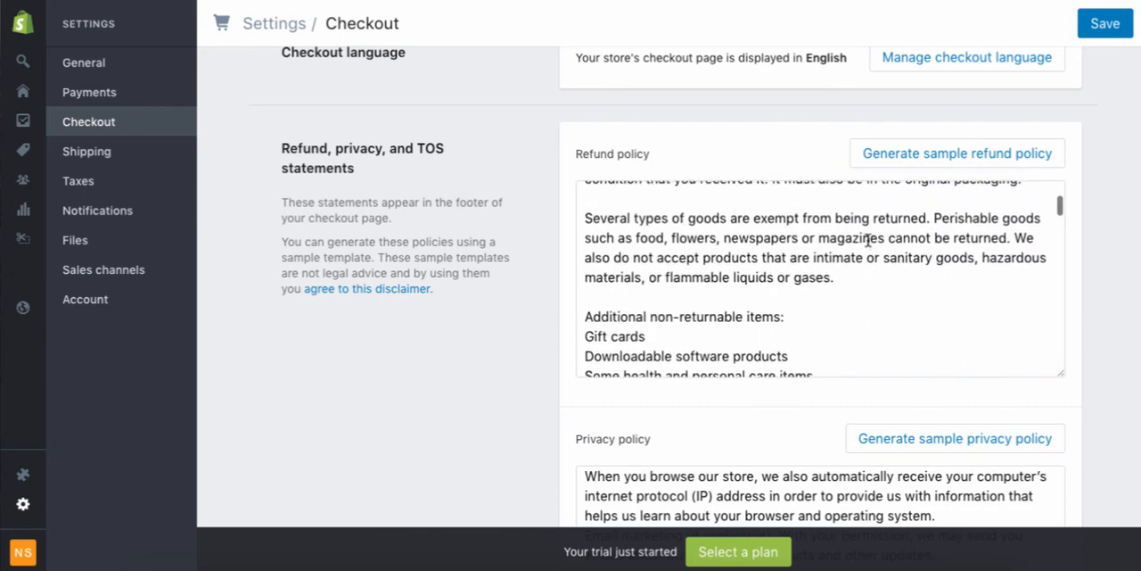
Recheck the generated refund policy text and save the checkout settings with the refund, privacy and terms of service statements.
{"action": "scroll", "coordinate": [868, 239], "scroll_direction": "up", "scroll_amount": 1}
{"action": "scroll", "coordinate": [494, 318], "scroll_direction": "down", "scroll_amount": 2}
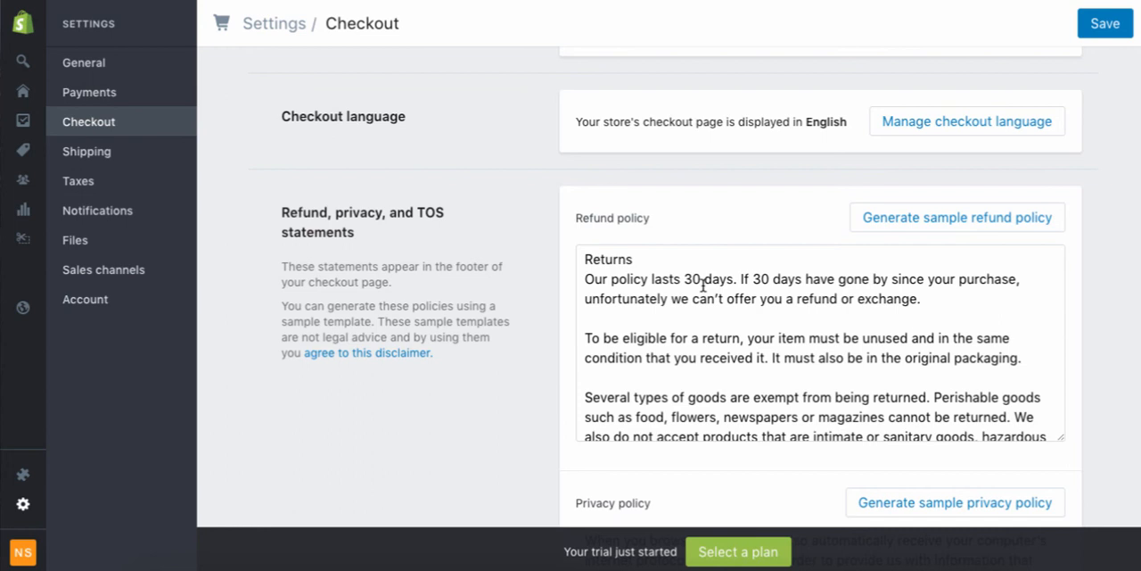
{"action": "scroll", "coordinate": [811, 420], "scroll_direction": "down", "scroll_amount": 8}
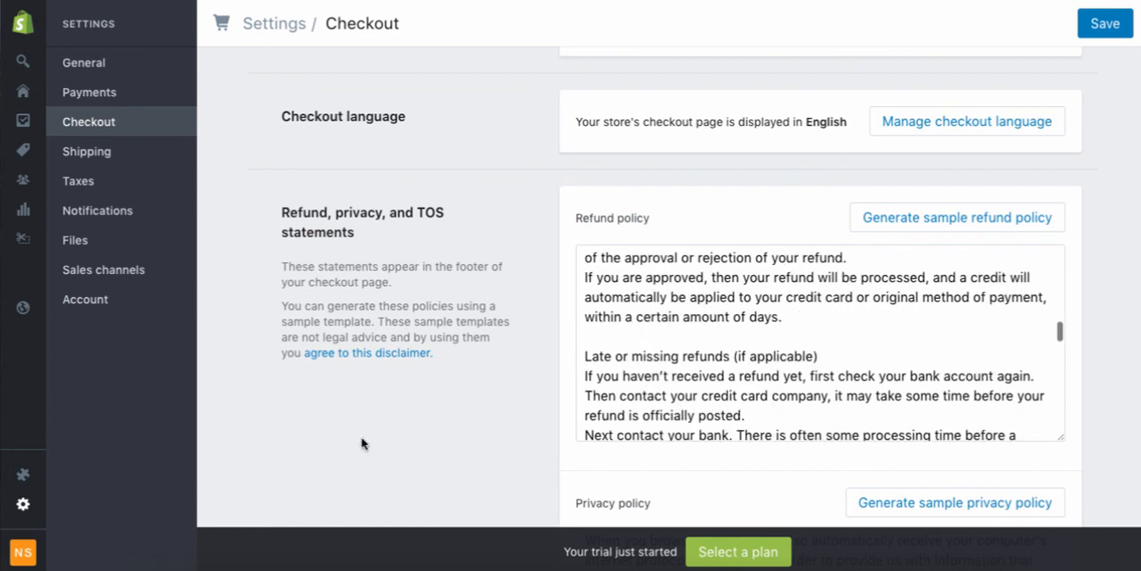
{"action": "scroll", "coordinate": [426, 417], "scroll_direction": "down", "scroll_amount": 1}
{"action": "scroll", "coordinate": [426, 420], "scroll_direction": "down", "scroll_amount": 2}
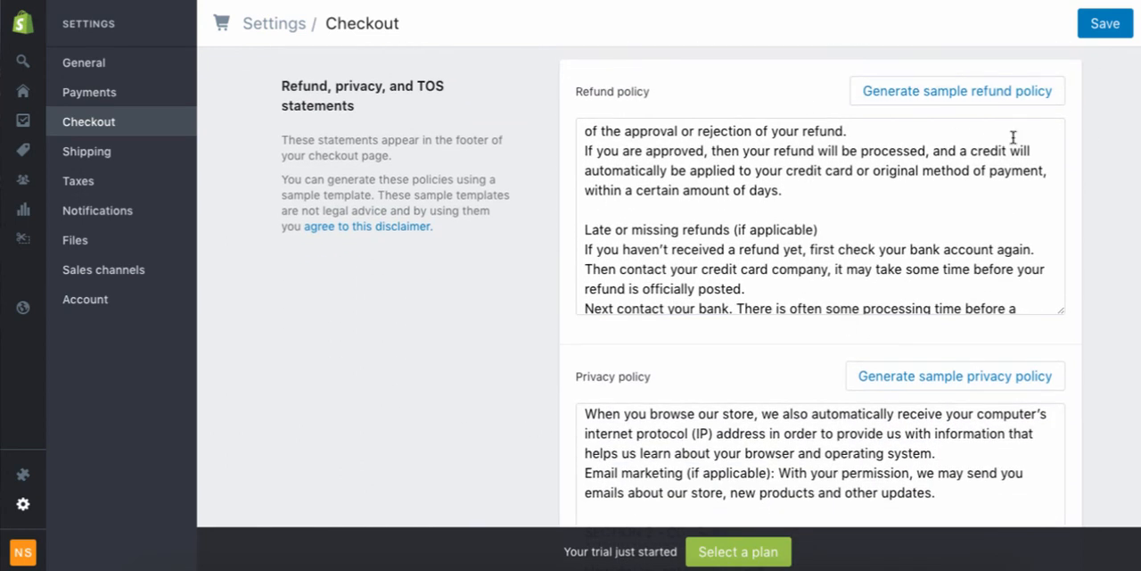
{"action": "left_click", "coordinate": [1110, 25]}
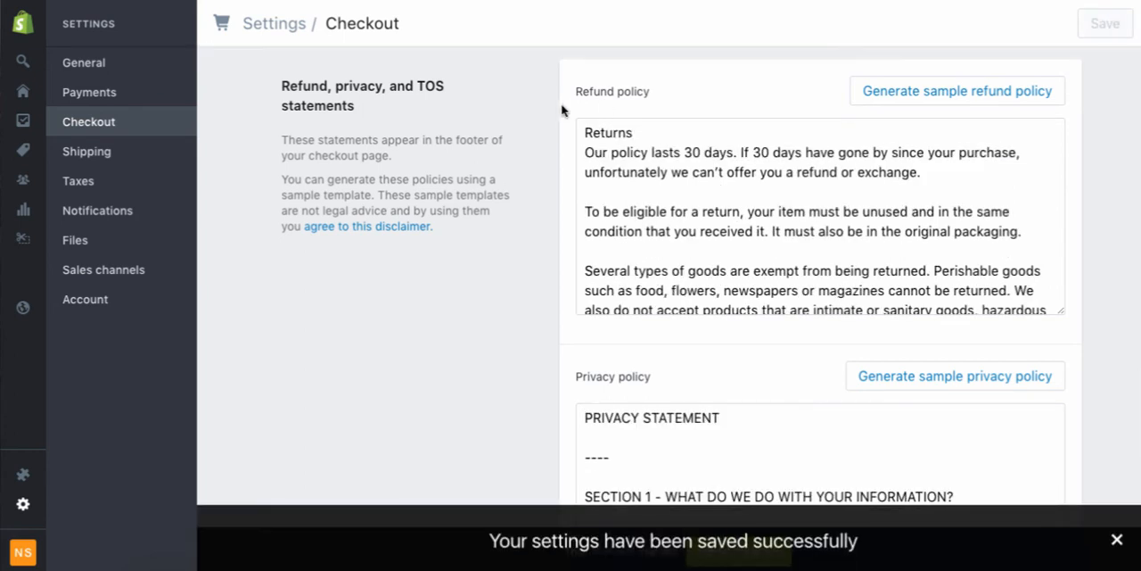
Review the shipping settings, covering the shipping origin address and the rates of the domestic and rest of world zones.
{"action": "left_click", "coordinate": [105, 156]}
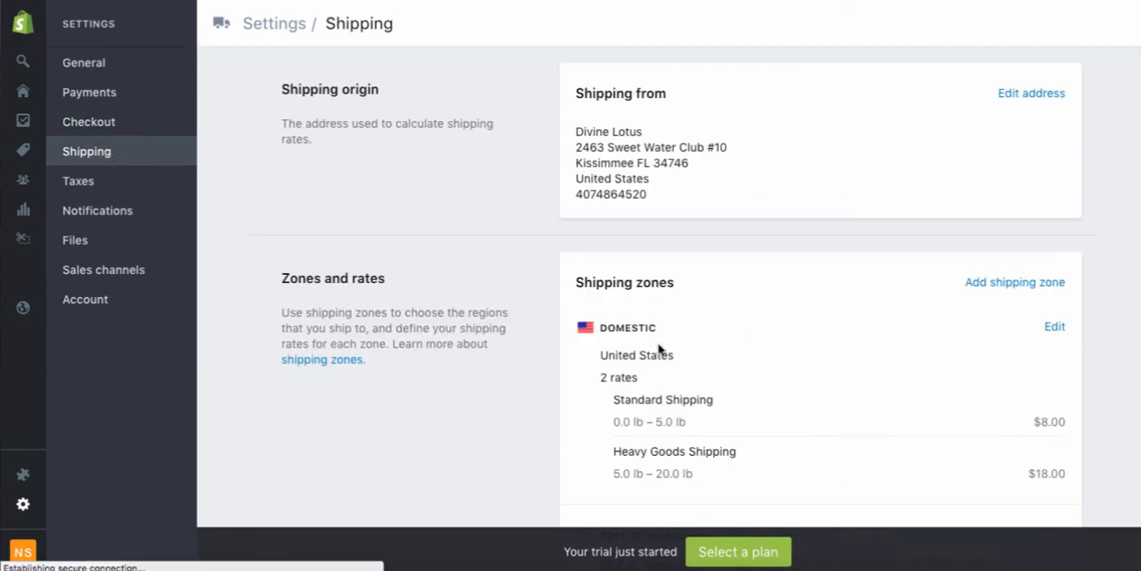
{"action": "scroll", "coordinate": [741, 316], "scroll_direction": "down", "scroll_amount": 2}
{"action": "scroll", "coordinate": [742, 315], "scroll_direction": "down", "scroll_amount": 3}
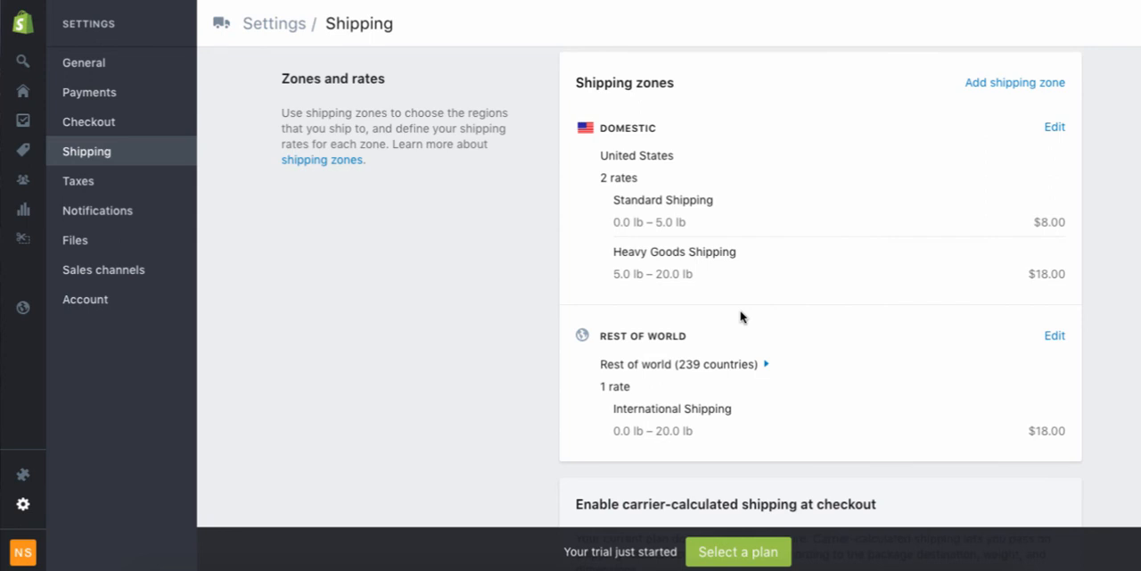
{"action": "scroll", "coordinate": [740, 317], "scroll_direction": "down", "scroll_amount": 2}
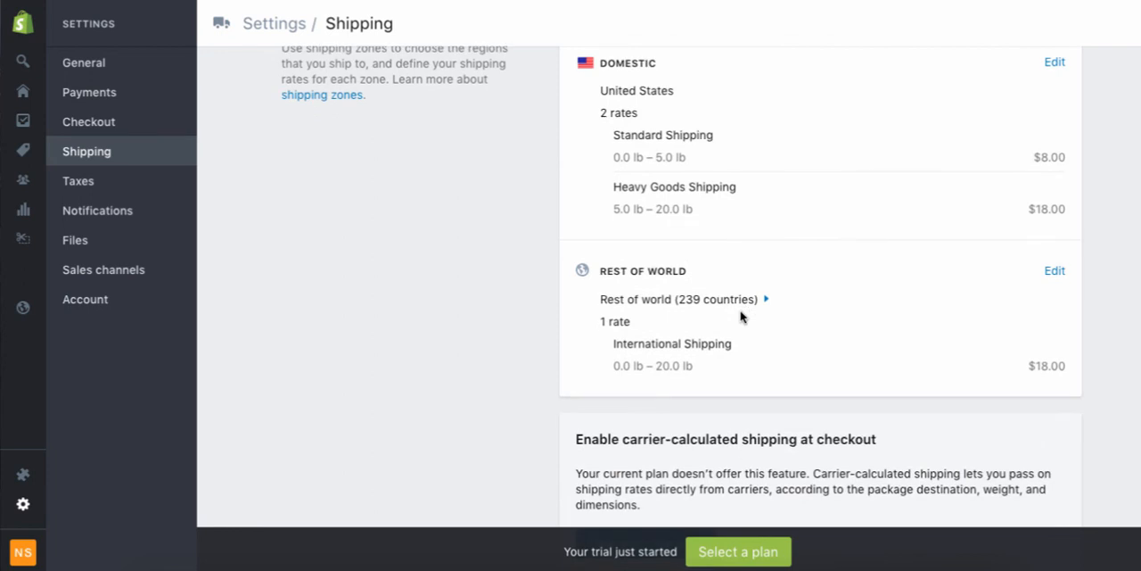
Review the tax settings, including taxes in prices, taxes on shipping rates, EU digital goods VAT and the tax rates by destination.
{"action": "left_click", "coordinate": [93, 181]}
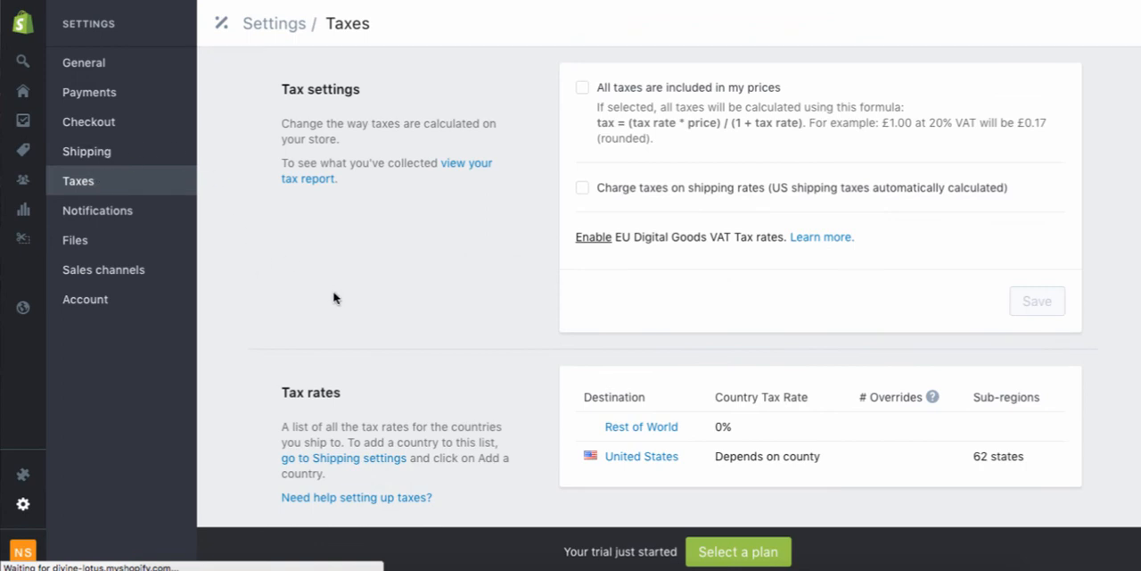
{"action": "scroll", "coordinate": [335, 294], "scroll_direction": "down", "scroll_amount": 1}
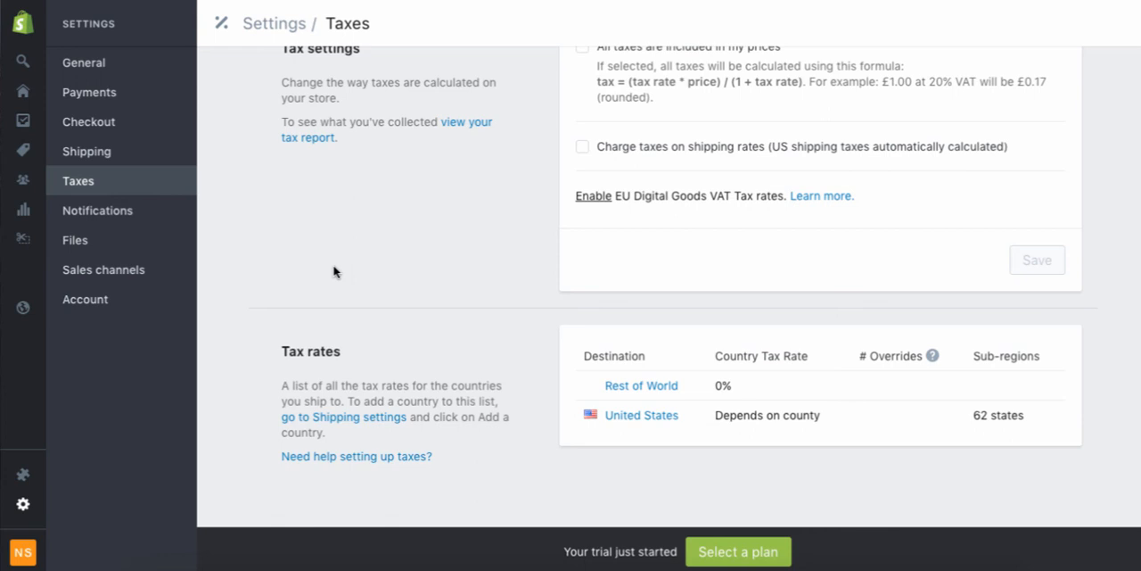
{"action": "scroll", "coordinate": [334, 271], "scroll_direction": "up", "scroll_amount": 1}
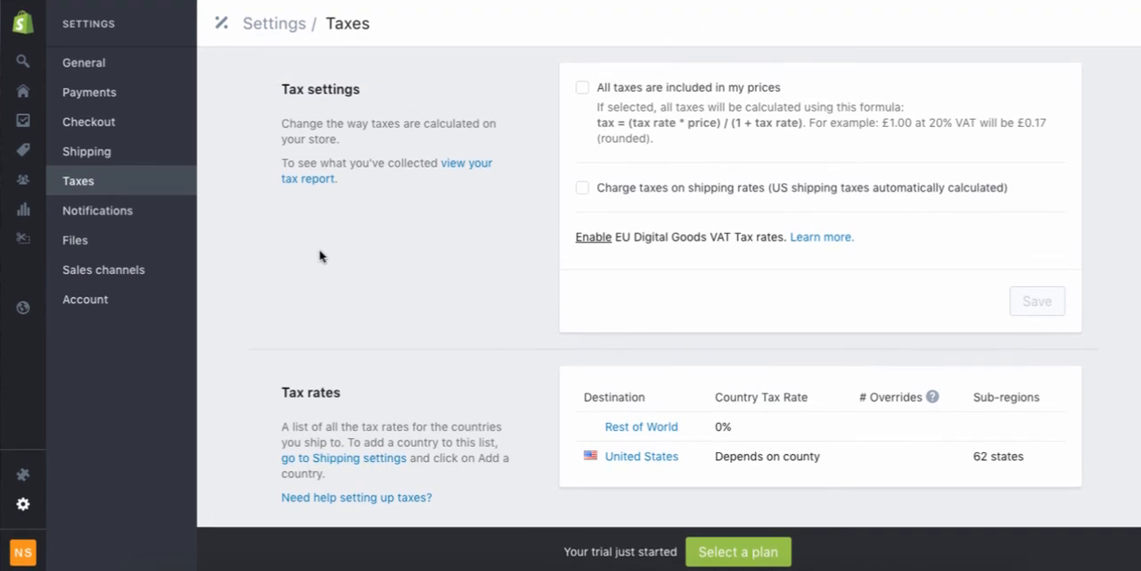
Review the notification settings, from the order and shipping email templates to the order notification recipient, desktop notifications and webhooks.
{"action": "left_click", "coordinate": [131, 213]}
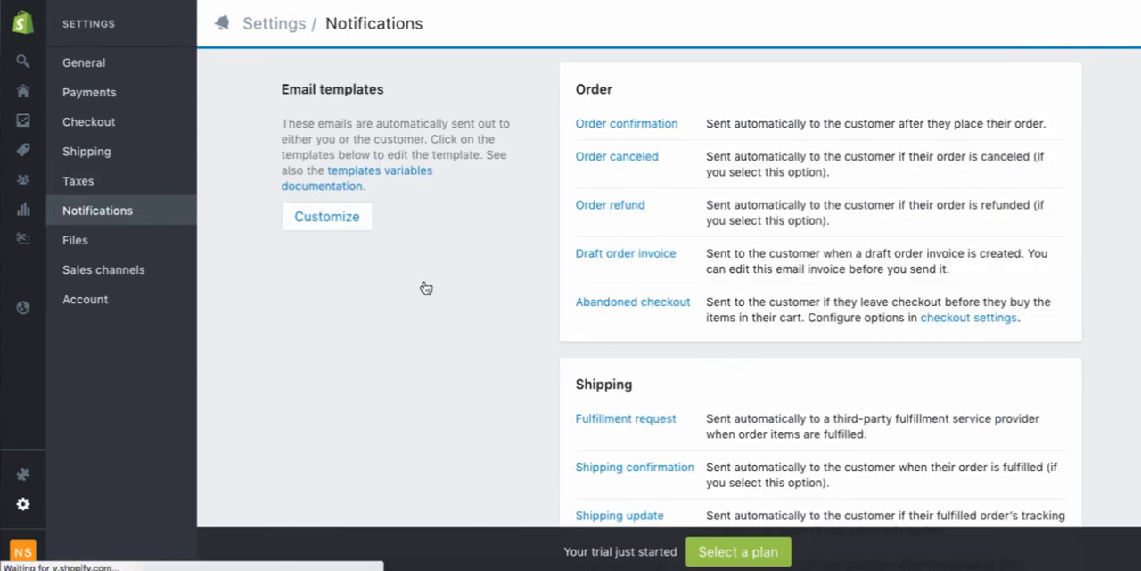
{"action": "scroll", "coordinate": [427, 288], "scroll_direction": "down", "scroll_amount": 1}
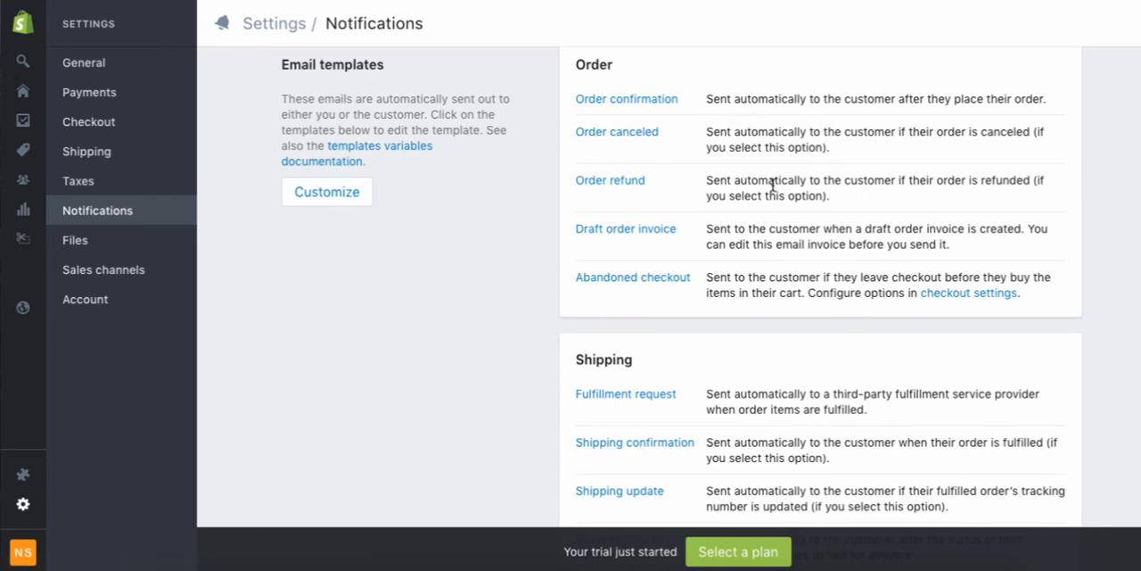
{"action": "scroll", "coordinate": [773, 185], "scroll_direction": "up", "scroll_amount": 1}
{"action": "scroll", "coordinate": [773, 185], "scroll_direction": "down", "scroll_amount": 2}
{"action": "scroll", "coordinate": [772, 184], "scroll_direction": "down", "scroll_amount": 4}
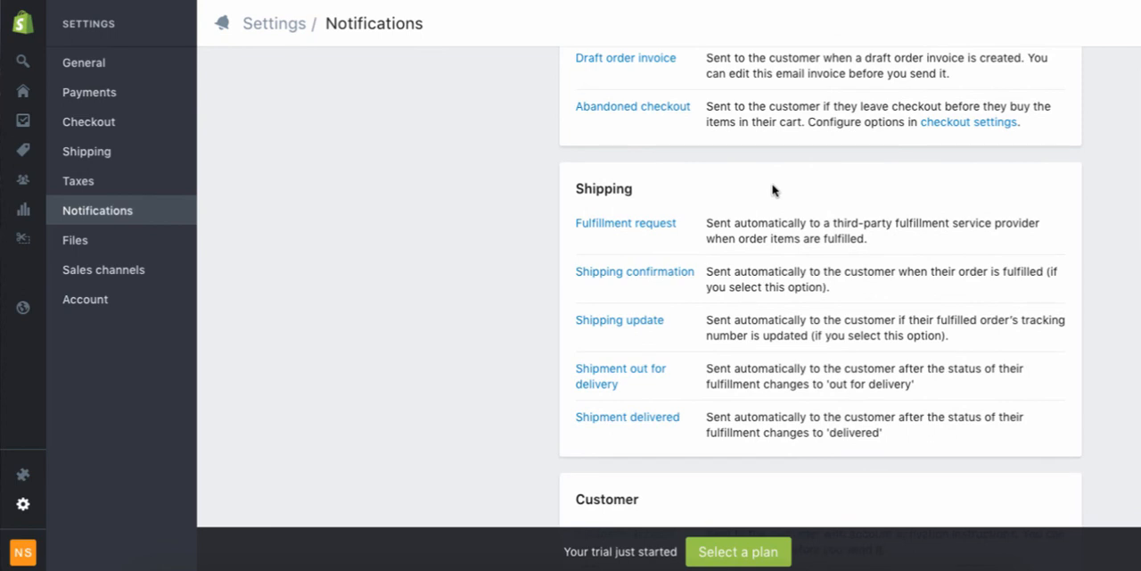
{"action": "scroll", "coordinate": [772, 187], "scroll_direction": "down", "scroll_amount": 3}
{"action": "scroll", "coordinate": [772, 185], "scroll_direction": "down", "scroll_amount": 4}
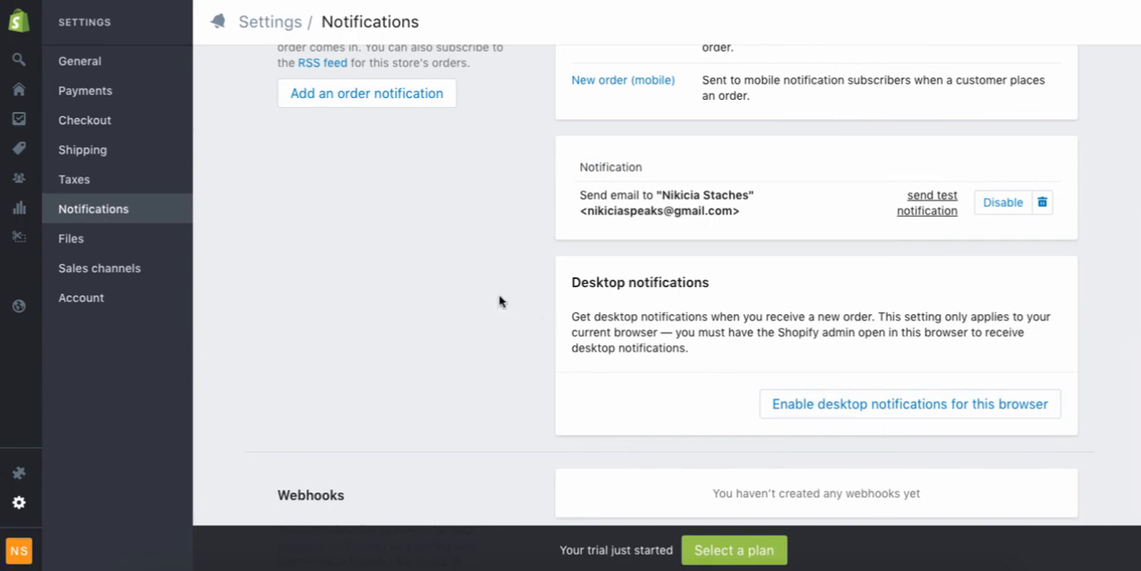
{"action": "scroll", "coordinate": [501, 302], "scroll_direction": "up", "scroll_amount": 15}
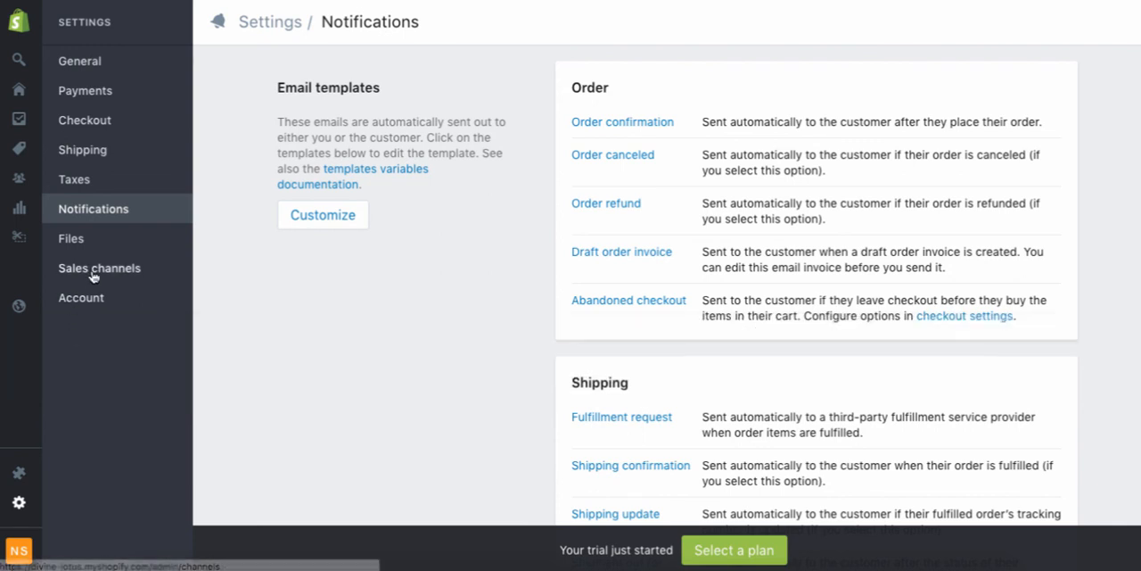
Review the details of the Facebook sales channel and add it to the store.
{"action": "left_click", "coordinate": [100, 267]}
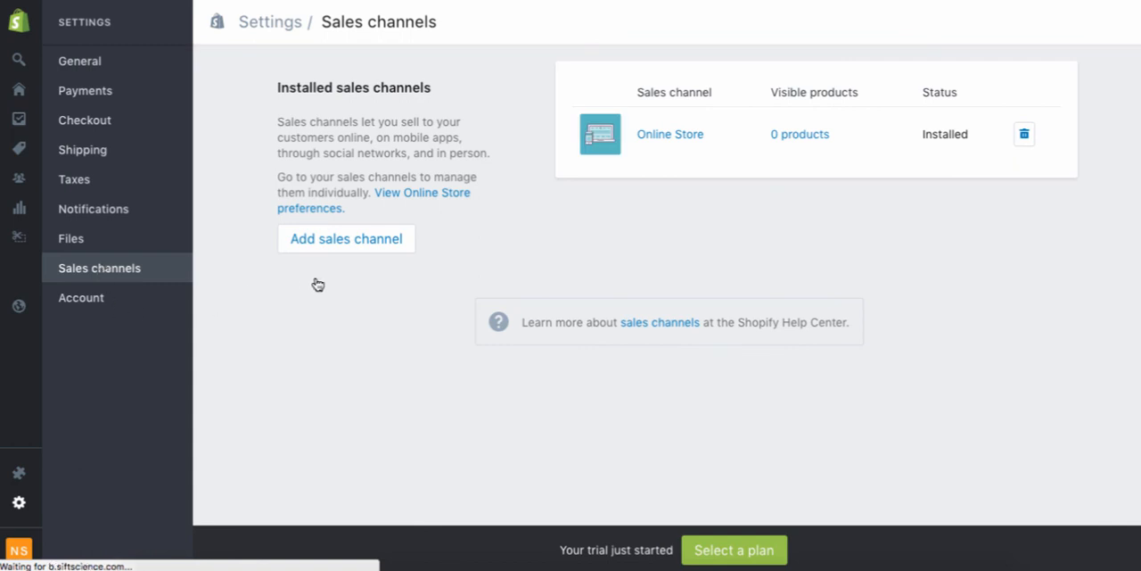
{"action": "left_click", "coordinate": [368, 247]}
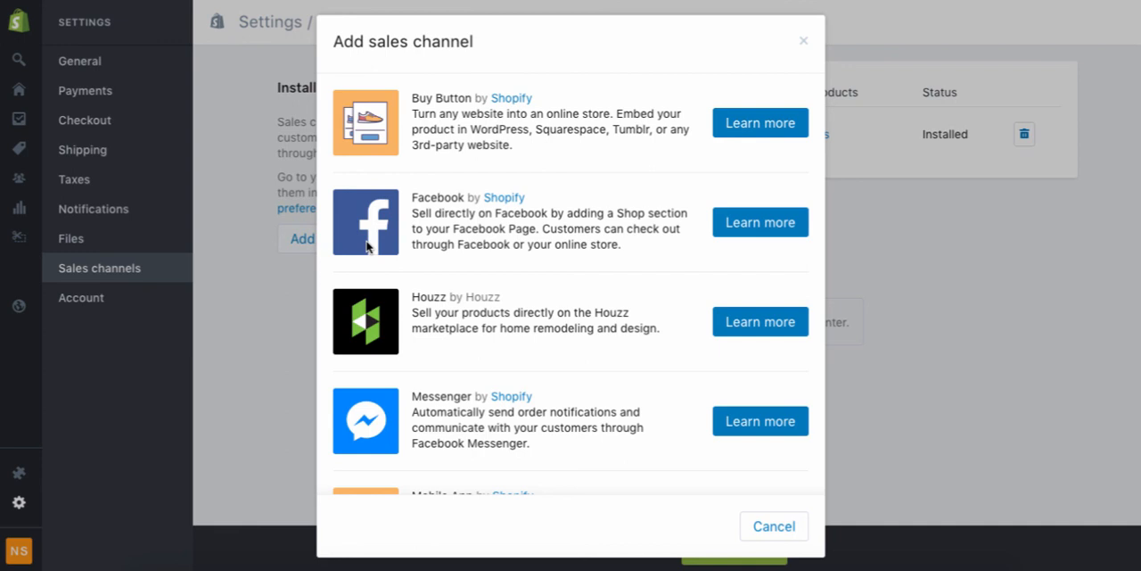
{"action": "left_click", "coordinate": [751, 229]}
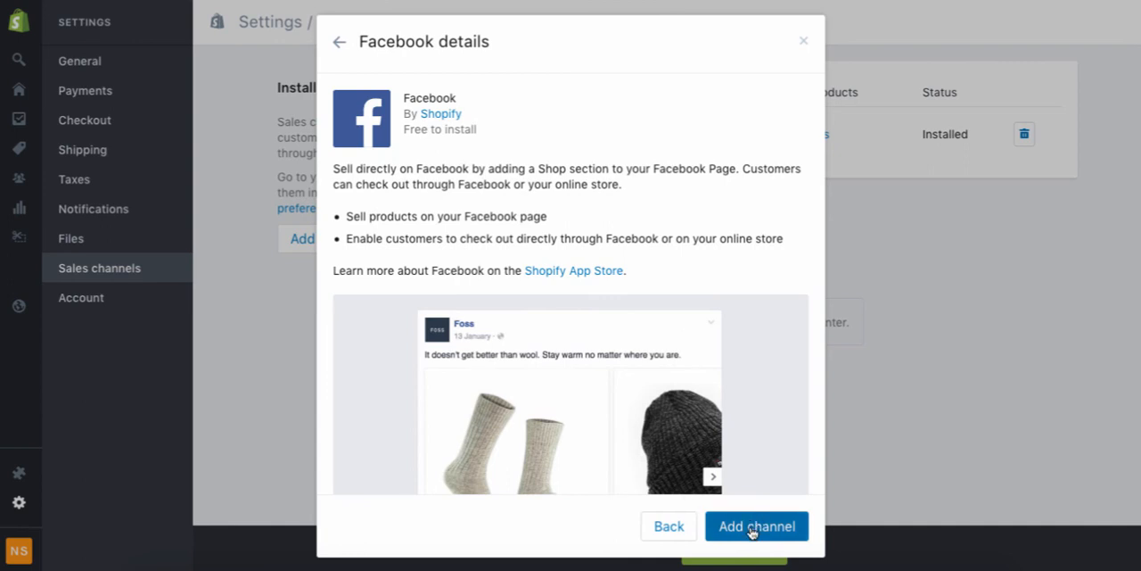
{"action": "left_click", "coordinate": [752, 529]}
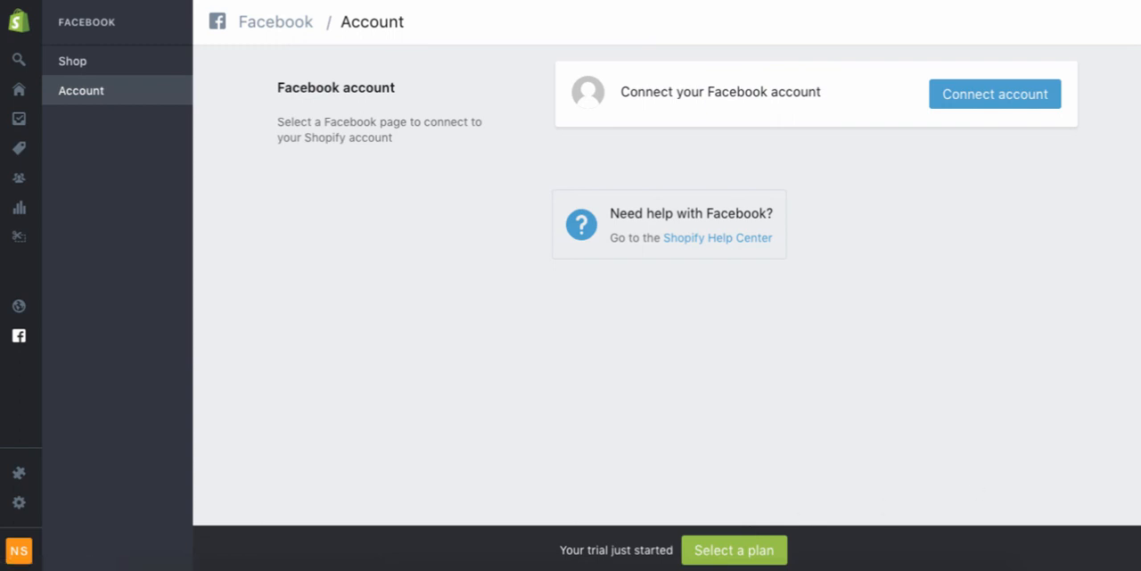
Connect the Facebook account to the store and view the available Facebook pages without selecting one.
{"action": "left_click", "coordinate": [1019, 94]}
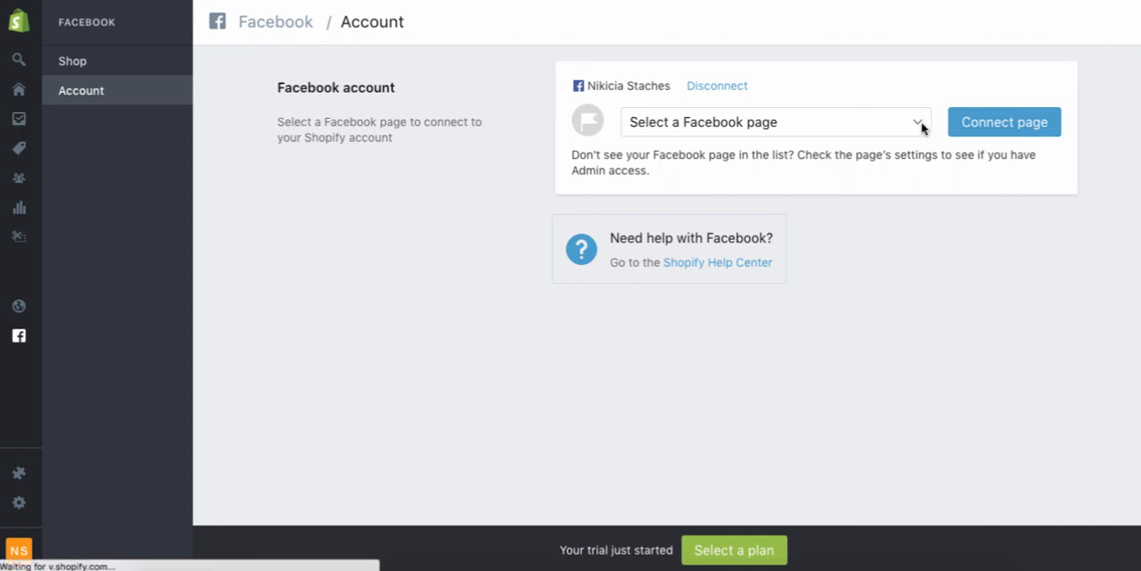
{"action": "left_click", "coordinate": [920, 124]}
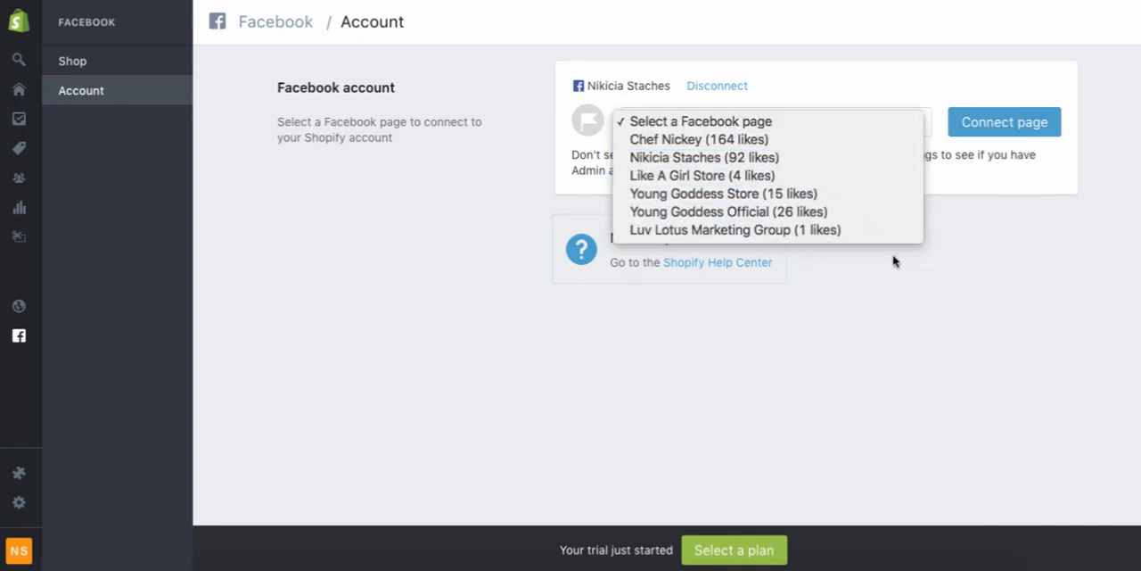
{"action": "left_click", "coordinate": [943, 374]}
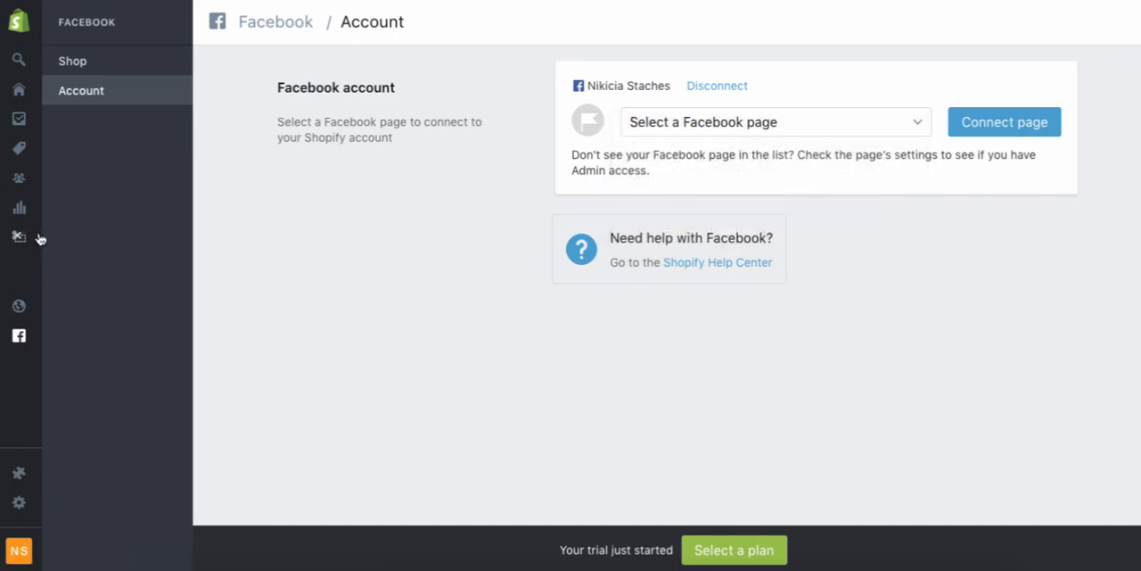
Browse the remaining sales channels, review the Pinterest details and add the Pinterest channel to the store.
{"action": "mouse_move", "coordinate": [16, 250]}
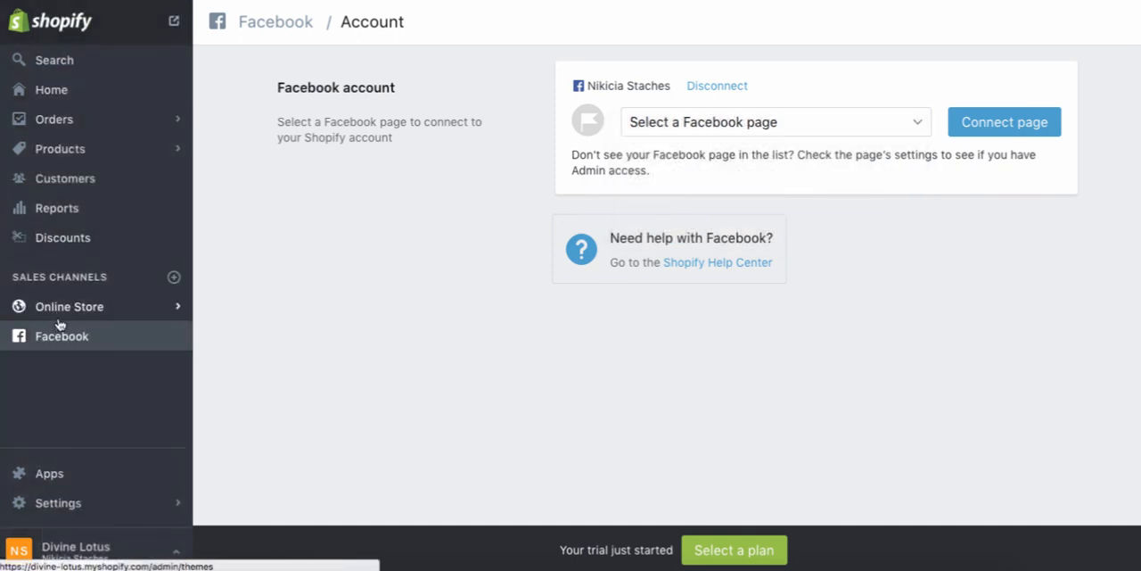
{"action": "left_click", "coordinate": [174, 279]}
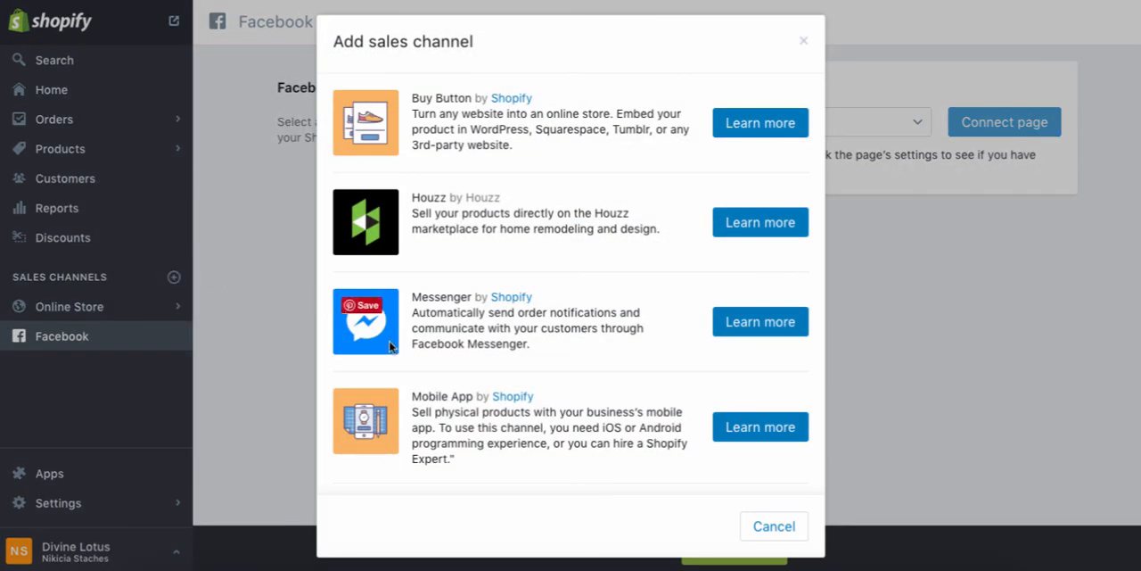
{"action": "scroll", "coordinate": [438, 402], "scroll_direction": "down", "scroll_amount": 3}
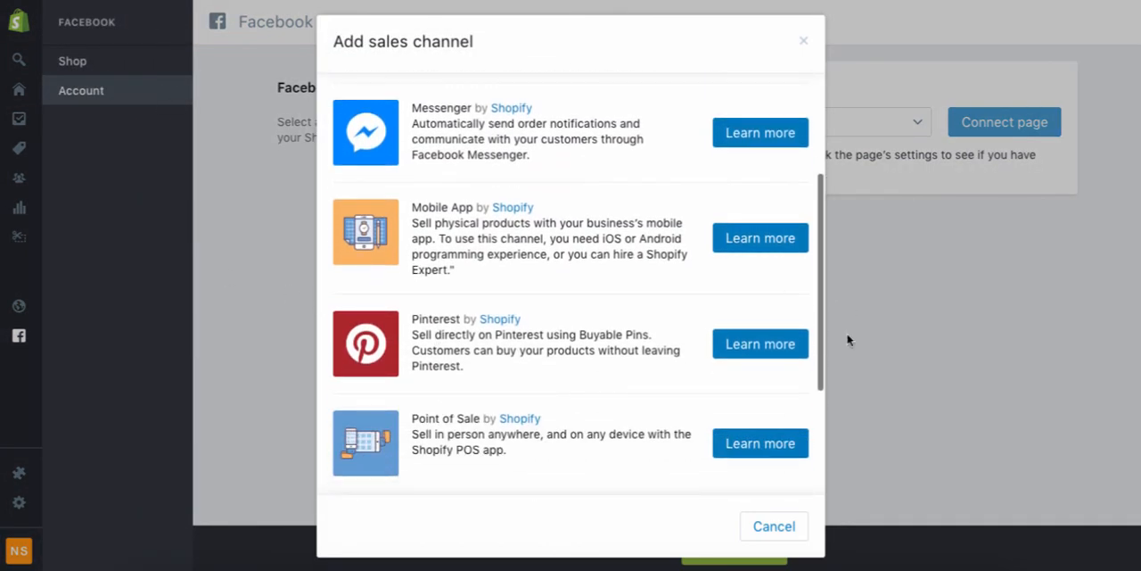
{"action": "left_click", "coordinate": [786, 346]}
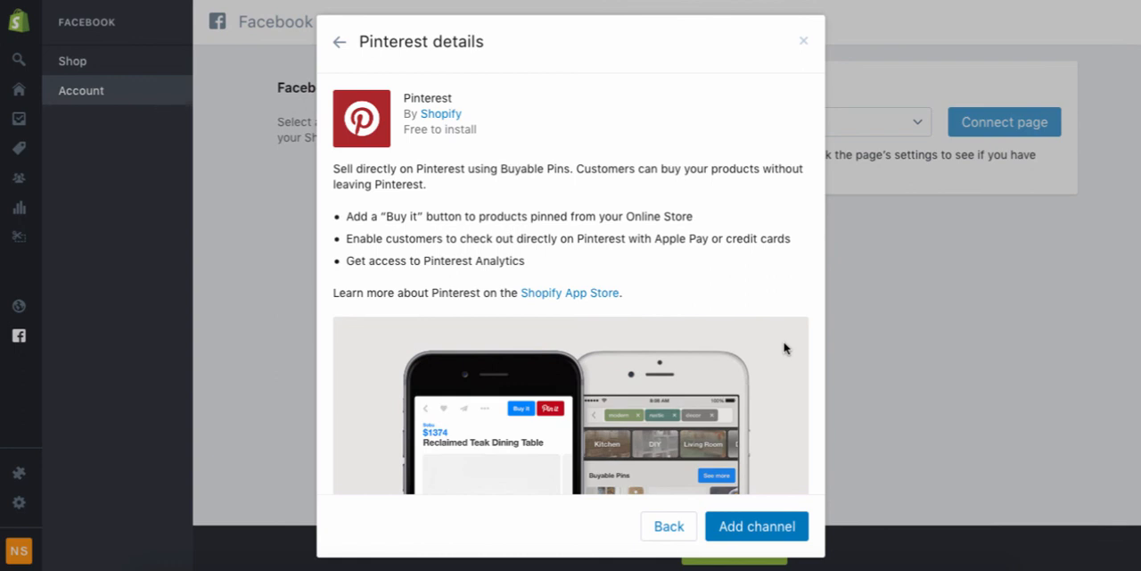
{"action": "left_click", "coordinate": [740, 538]}
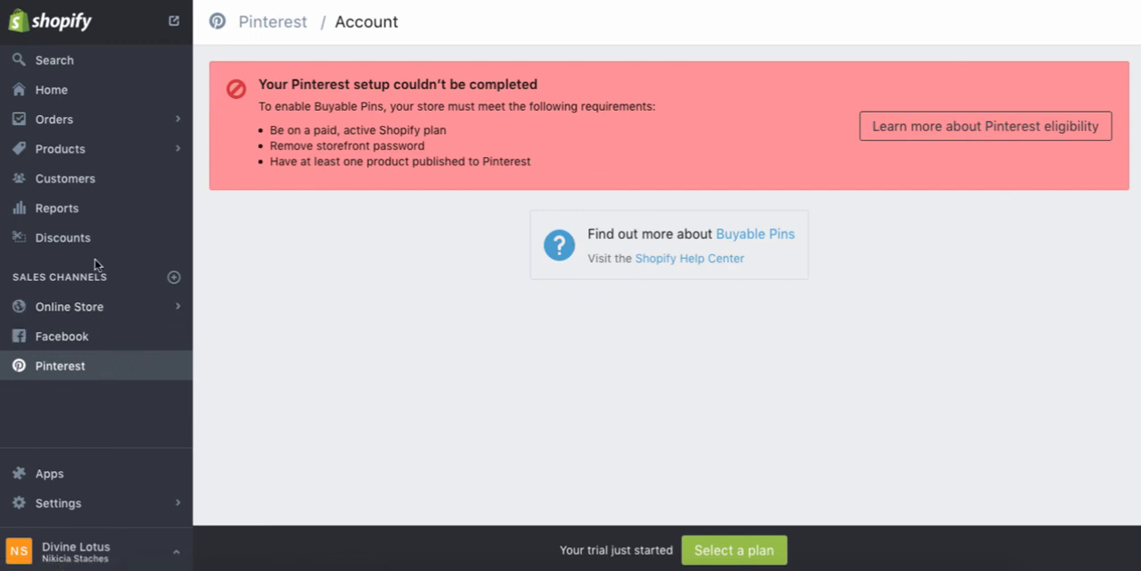
Open the store's apps page and go to the Shopify App Store.
{"action": "left_click", "coordinate": [65, 476]}
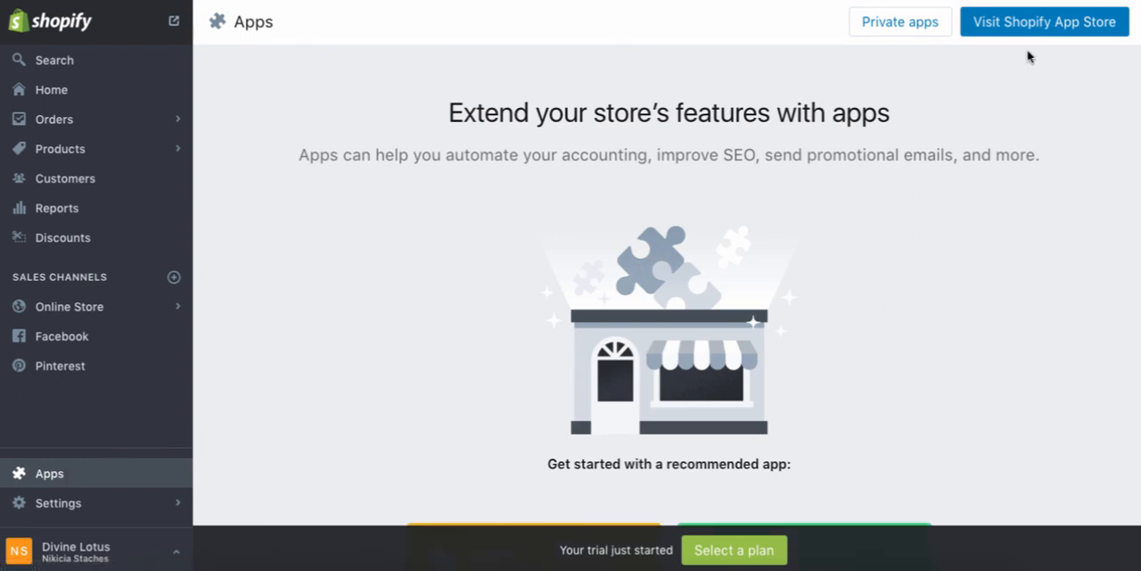
{"action": "left_click", "coordinate": [1036, 25]}
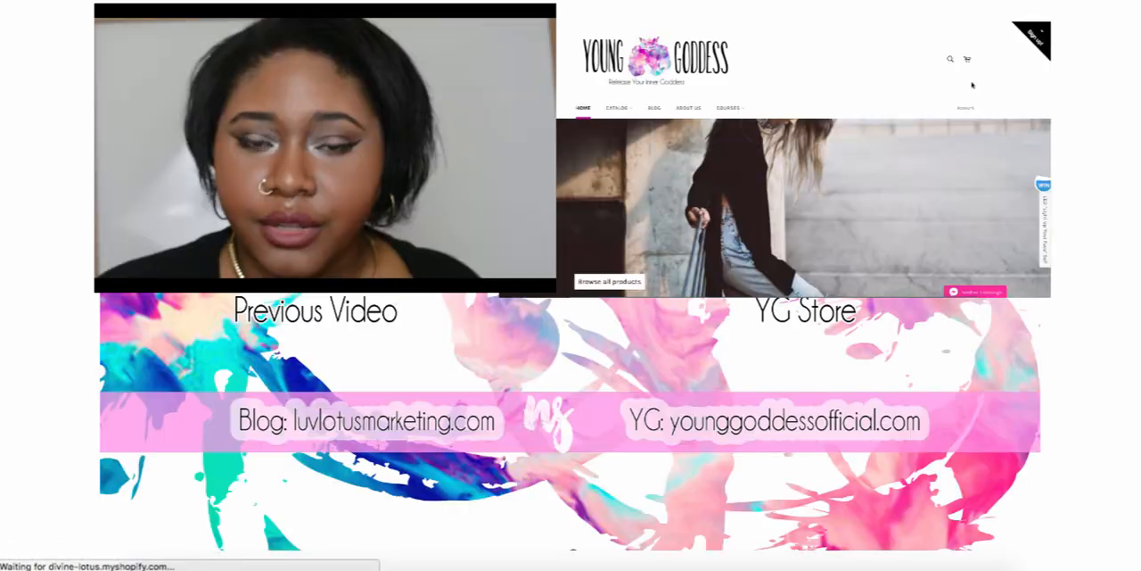